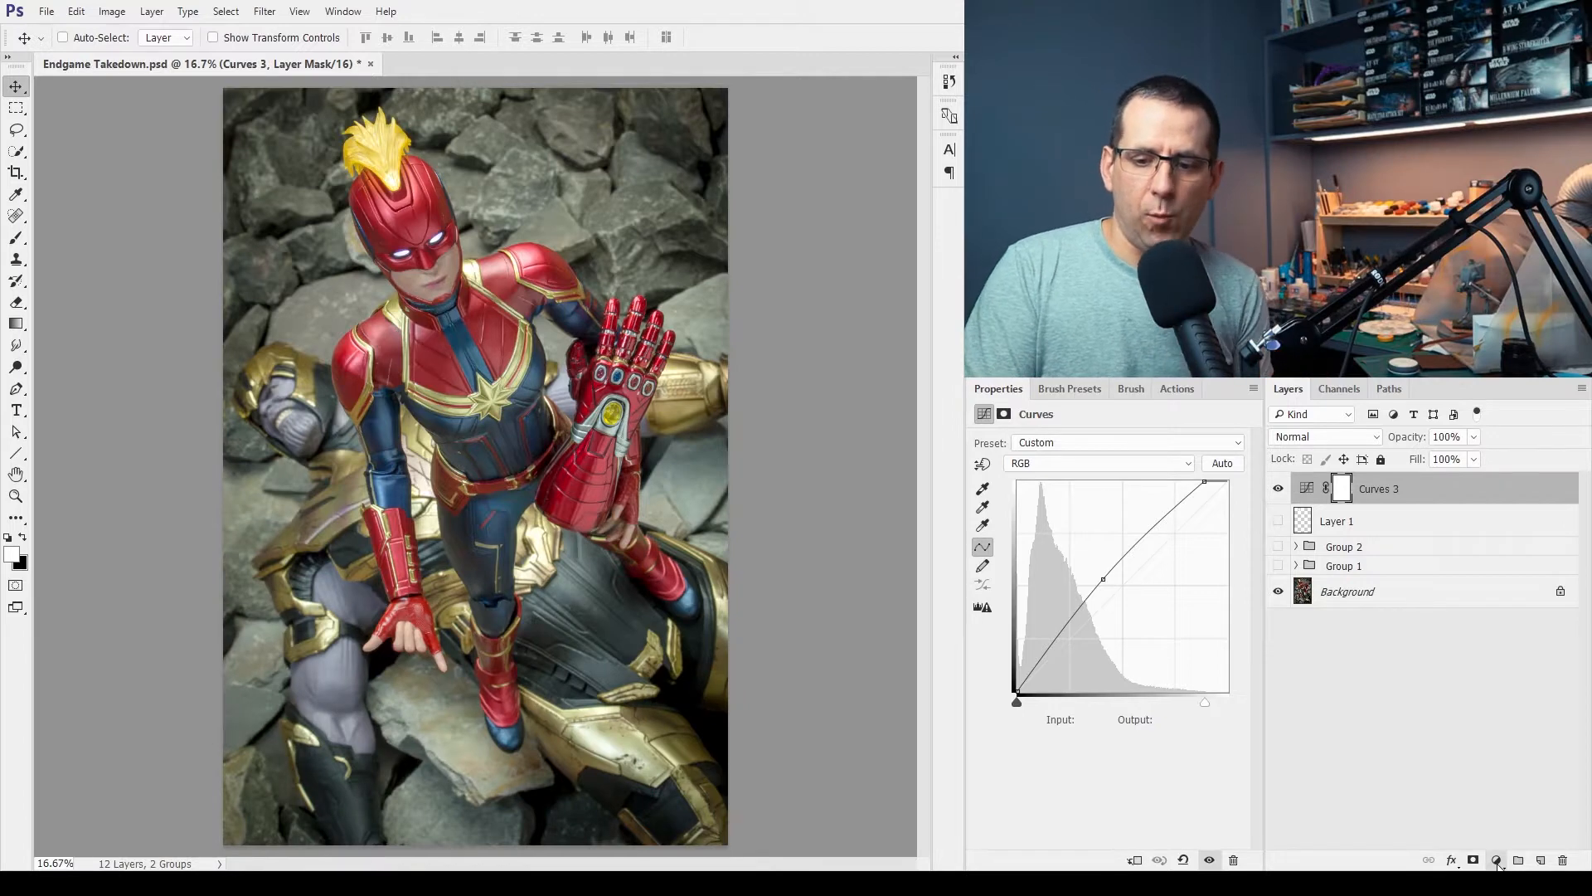
# - Add a Hue/Saturation adjustment layer above the Curves 3 layer
pyautogui.click(1494, 668)
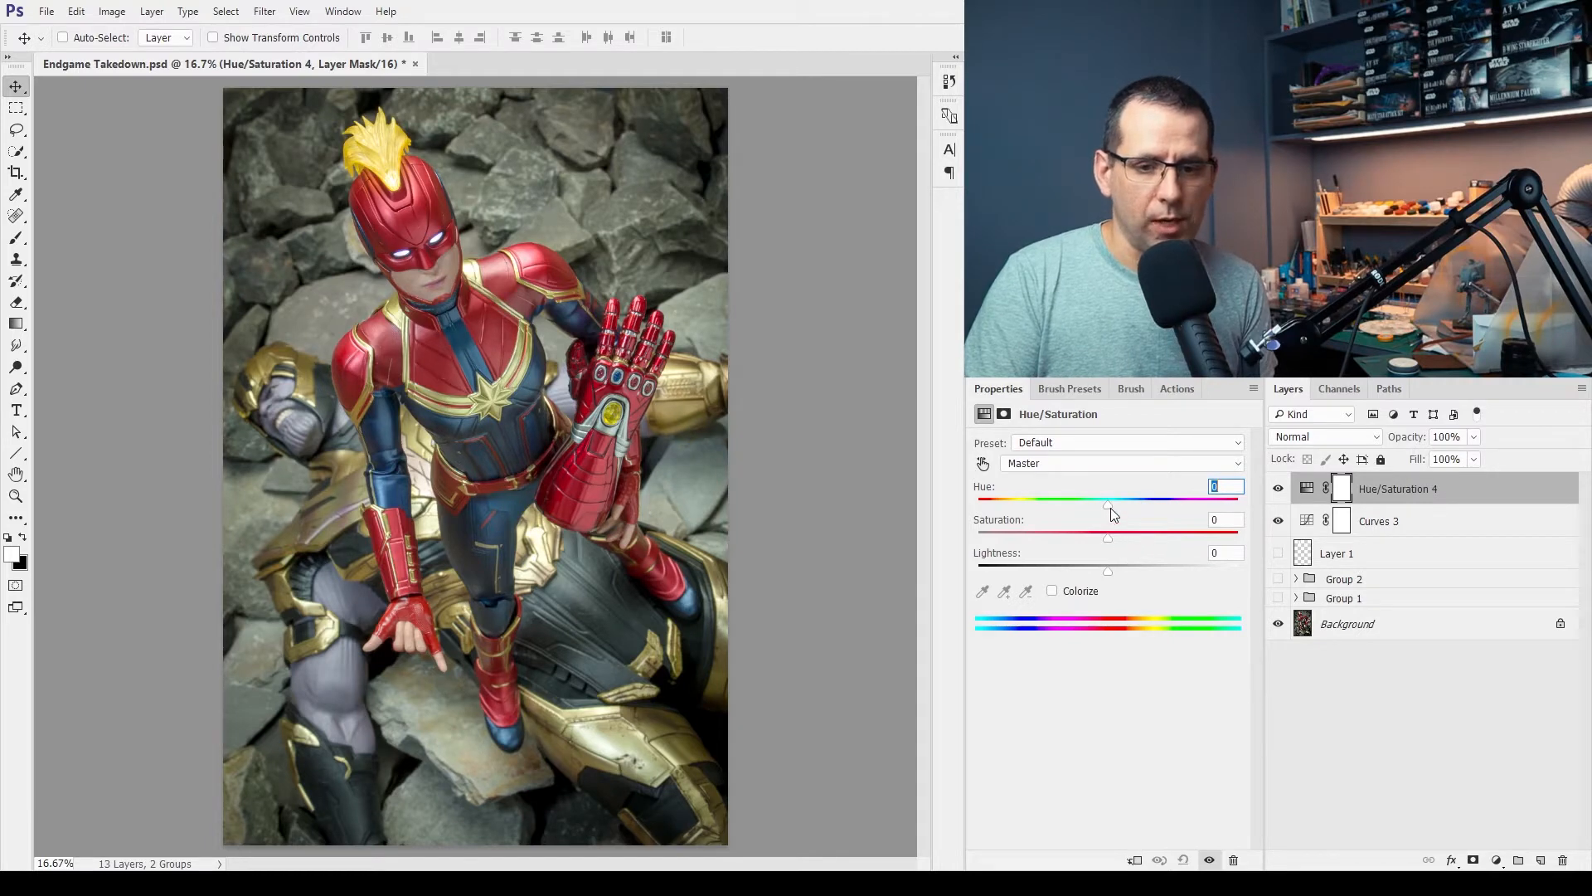
pyautogui.moveTo(1108, 538)
pyautogui.mouseDown()
pyautogui.moveTo(1187, 527)
pyautogui.moveTo(1092, 534)
pyautogui.moveTo(1110, 568)
pyautogui.moveTo(1161, 567)
pyautogui.moveTo(1053, 567)
pyautogui.moveTo(1108, 568)
pyautogui.mouseUp()
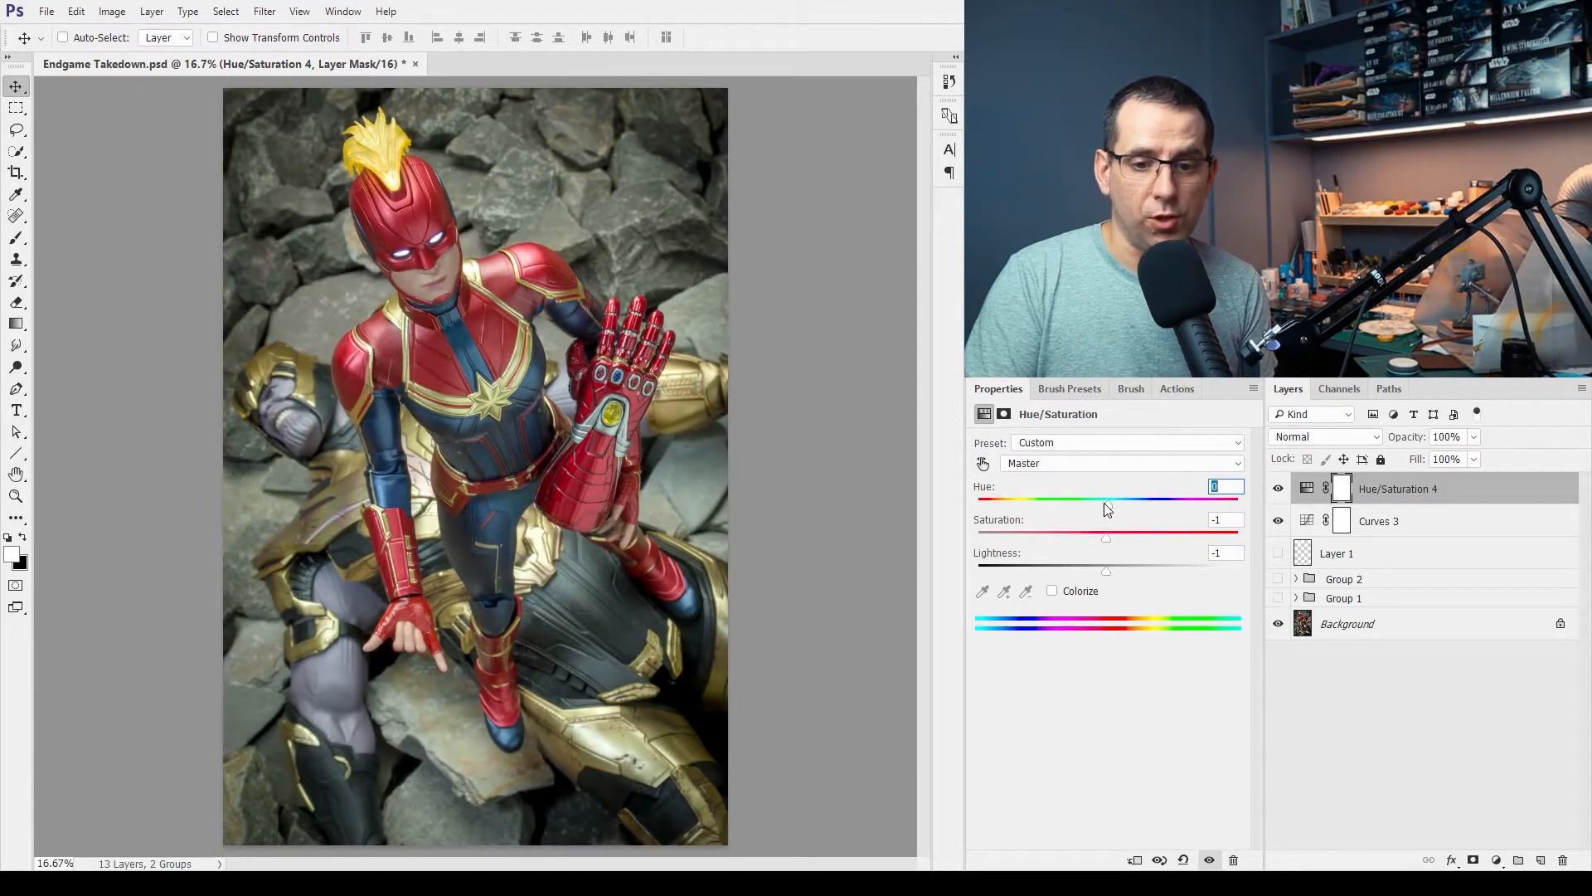
pyautogui.moveTo(1103, 503)
pyautogui.mouseDown()
pyautogui.moveTo(1035, 509)
pyautogui.moveTo(1108, 515)
pyautogui.mouseUp()
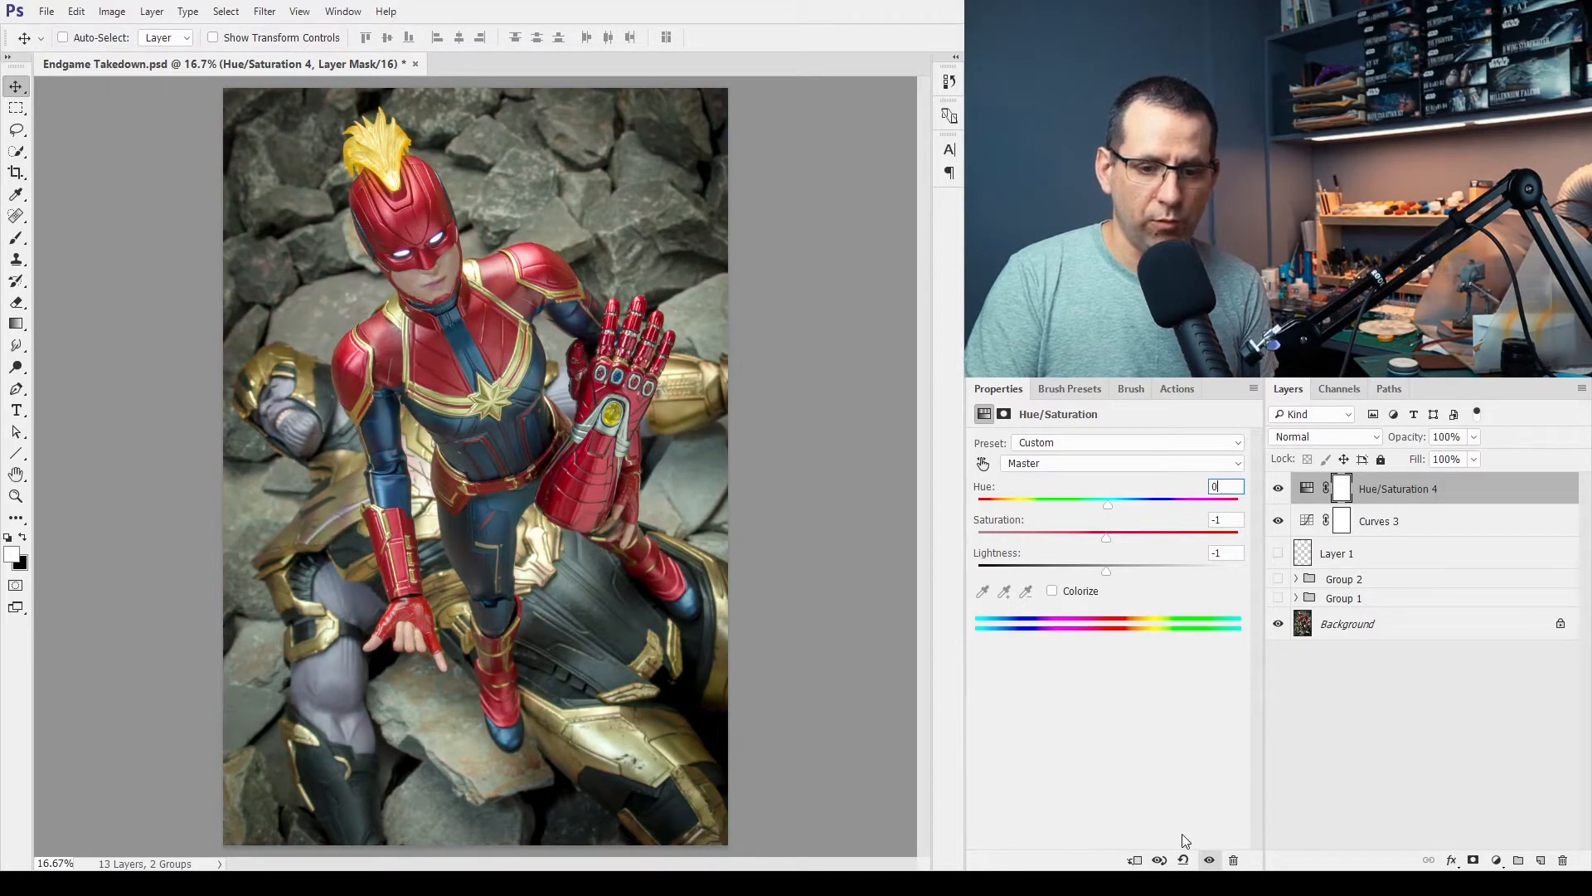
pyautogui.click(1183, 860)
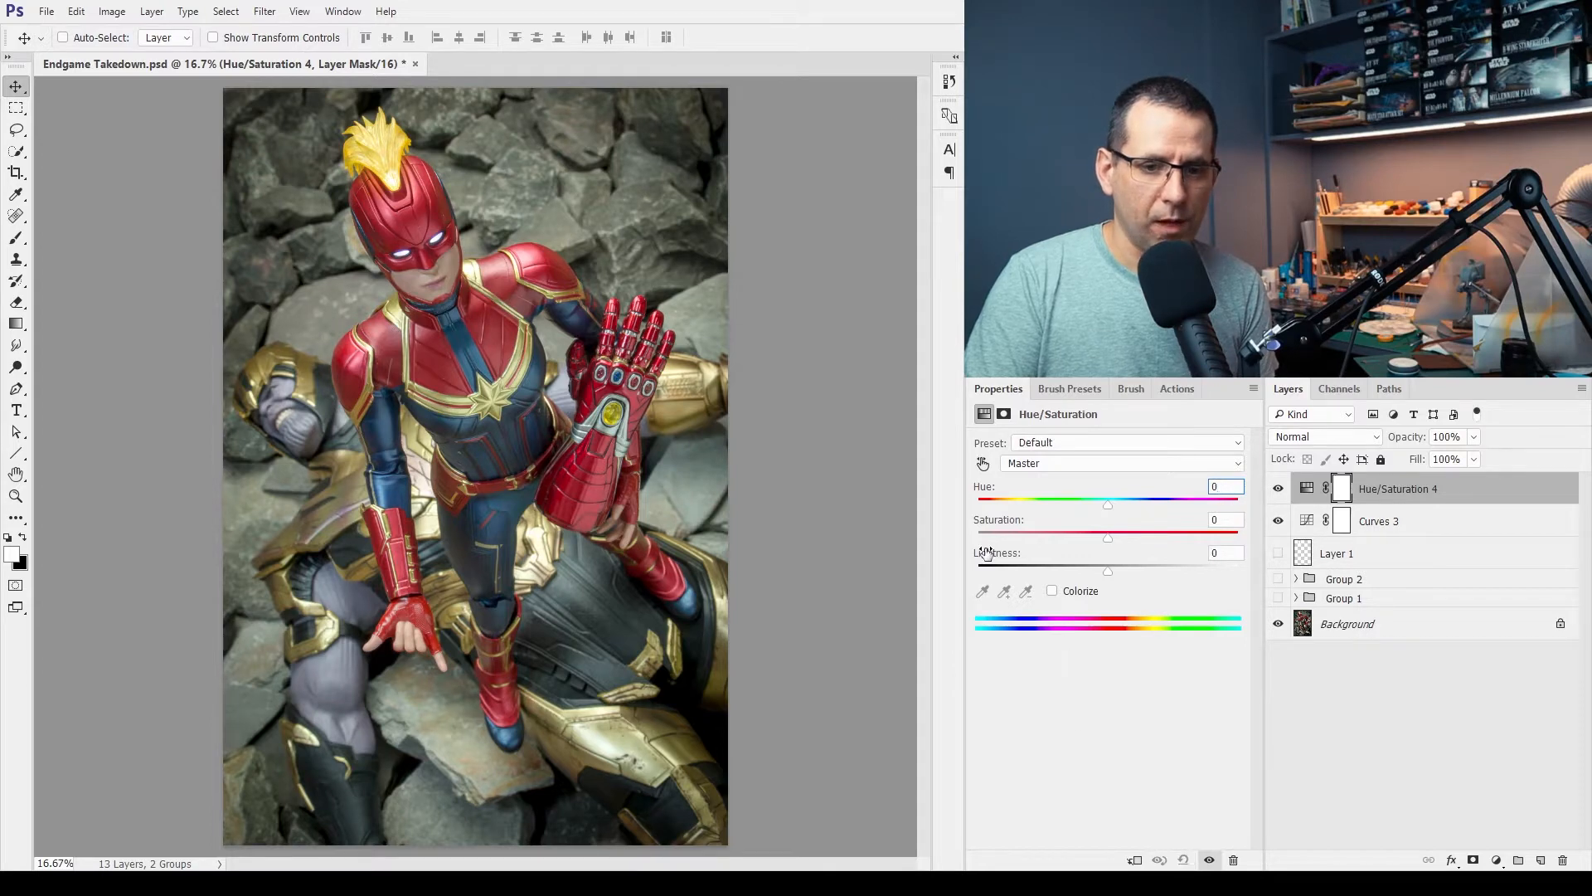
# - Target the Yellows by sampling the gold trim on the chest and set their hue to -11 and saturation to +24
pyautogui.click(983, 465)
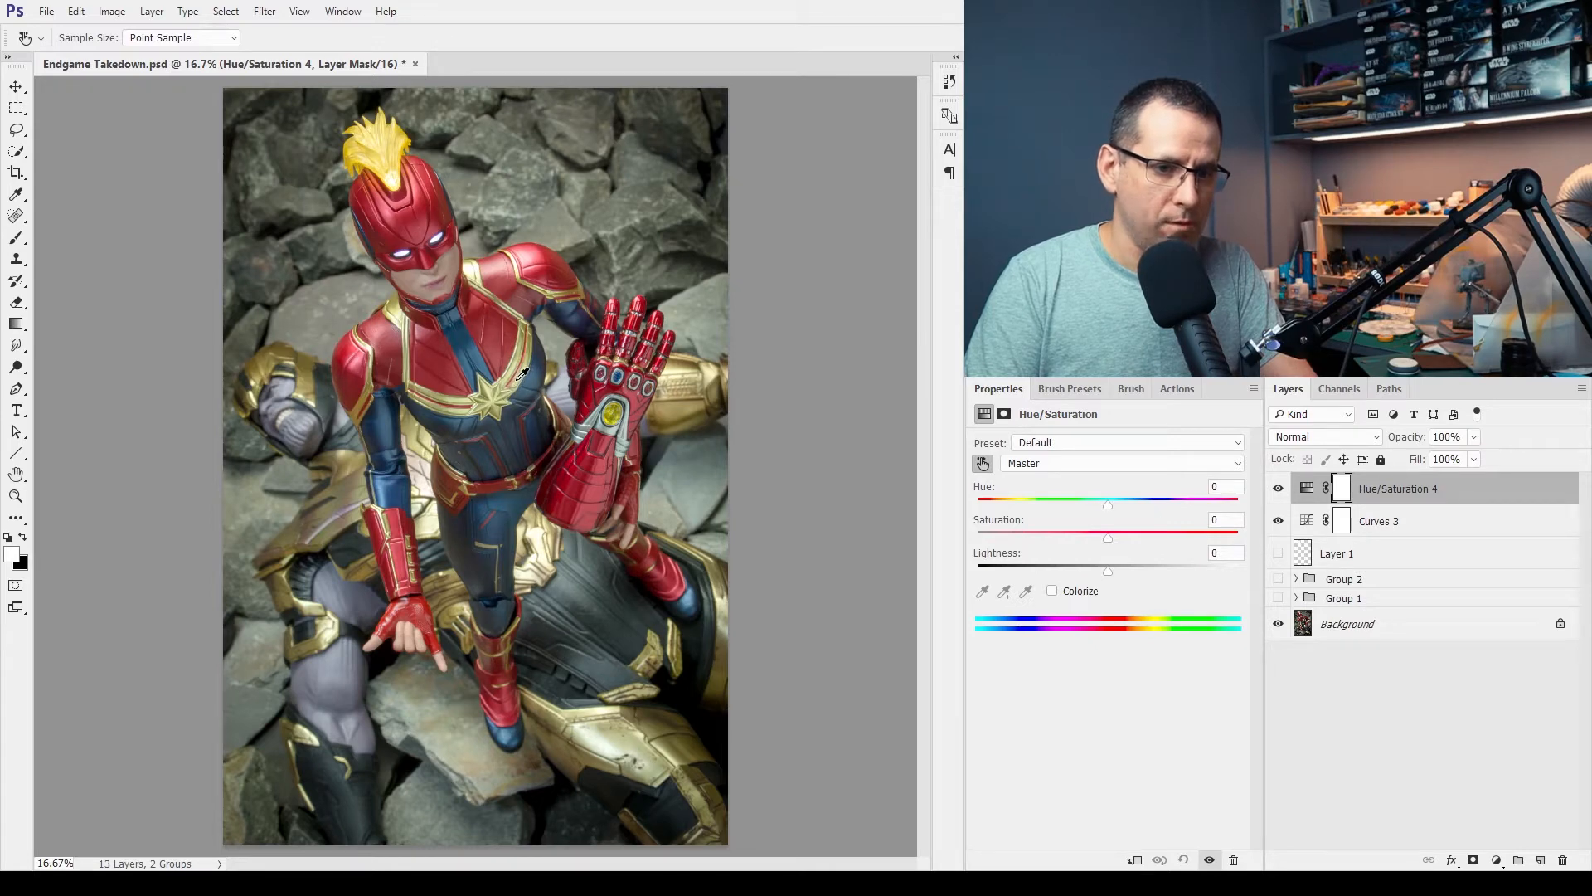
pyautogui.click(523, 374)
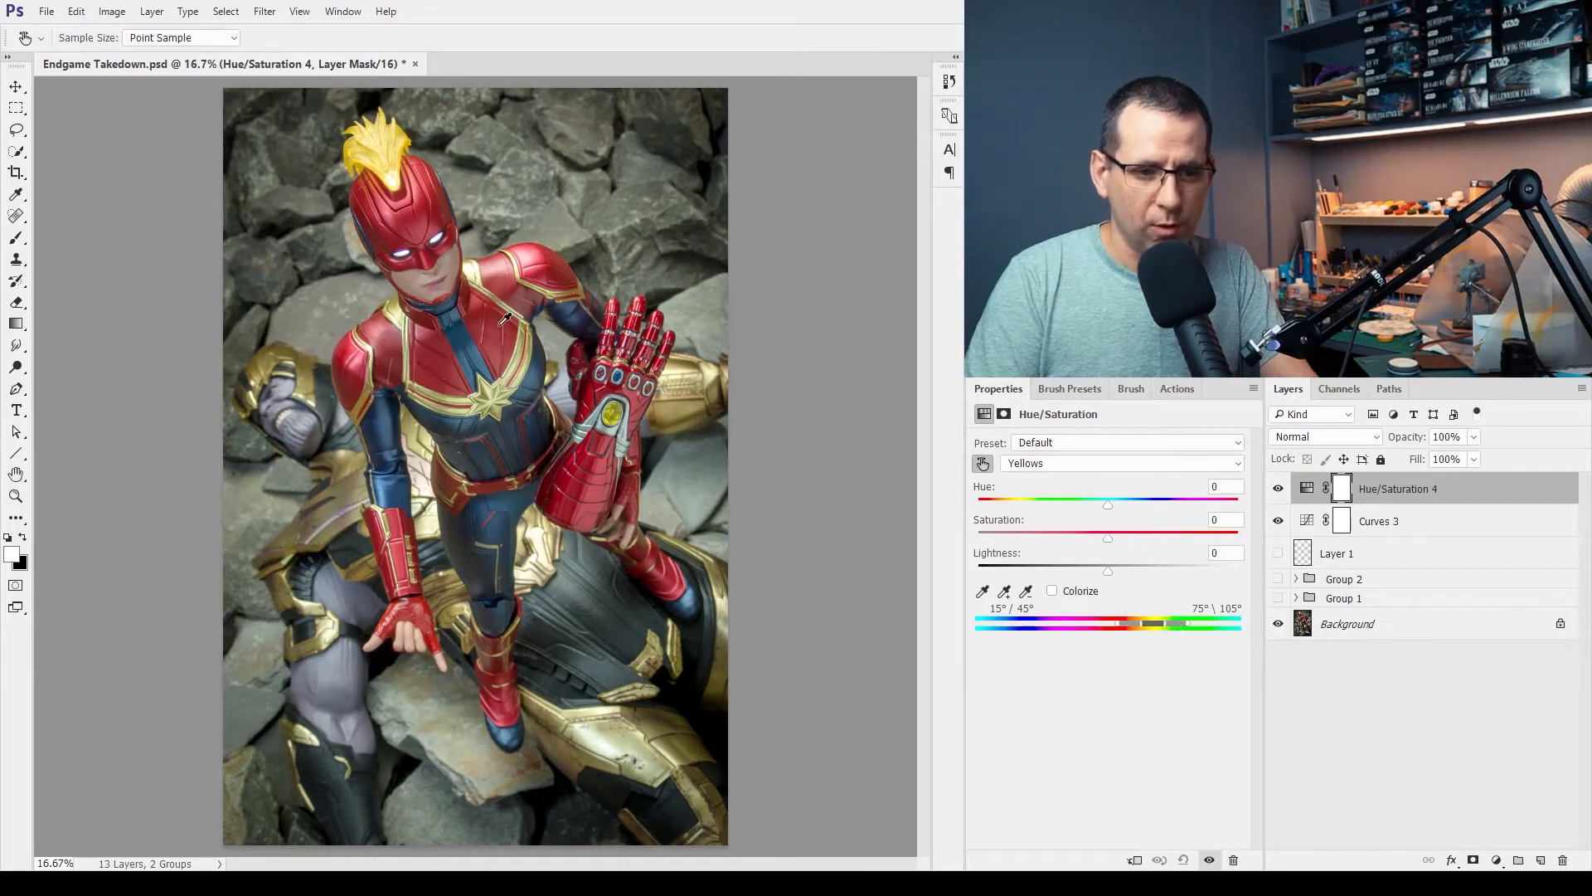
pyautogui.click(1004, 591)
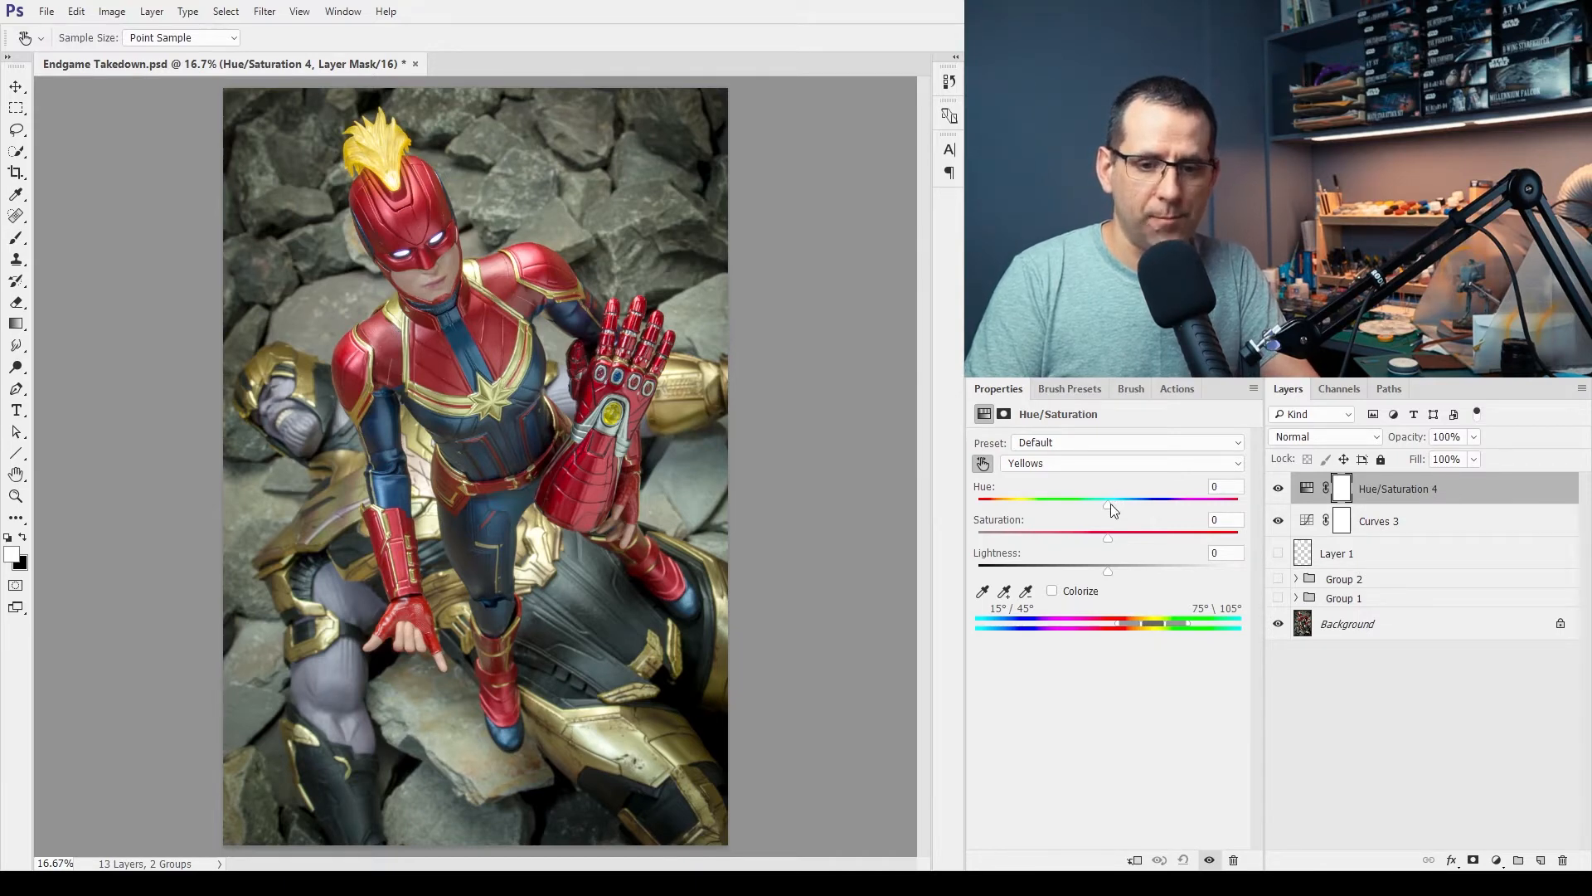
pyautogui.moveTo(1110, 506)
pyautogui.mouseDown()
pyautogui.moveTo(1078, 510)
pyautogui.moveTo(1094, 507)
pyautogui.mouseUp()
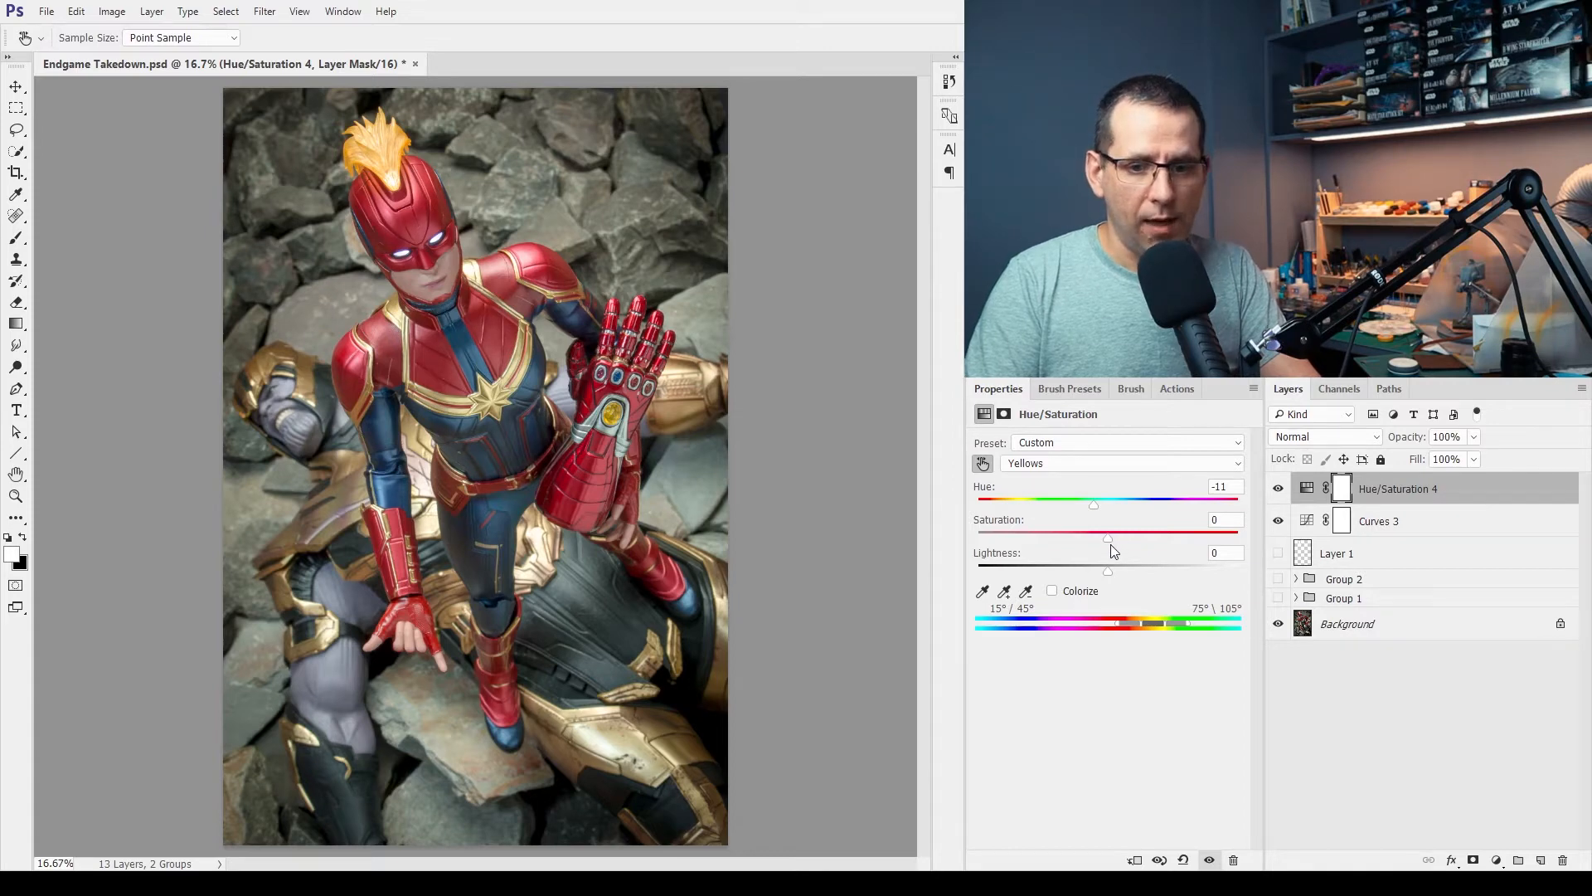
pyautogui.moveTo(1110, 539); pyautogui.dragTo(1143, 549)
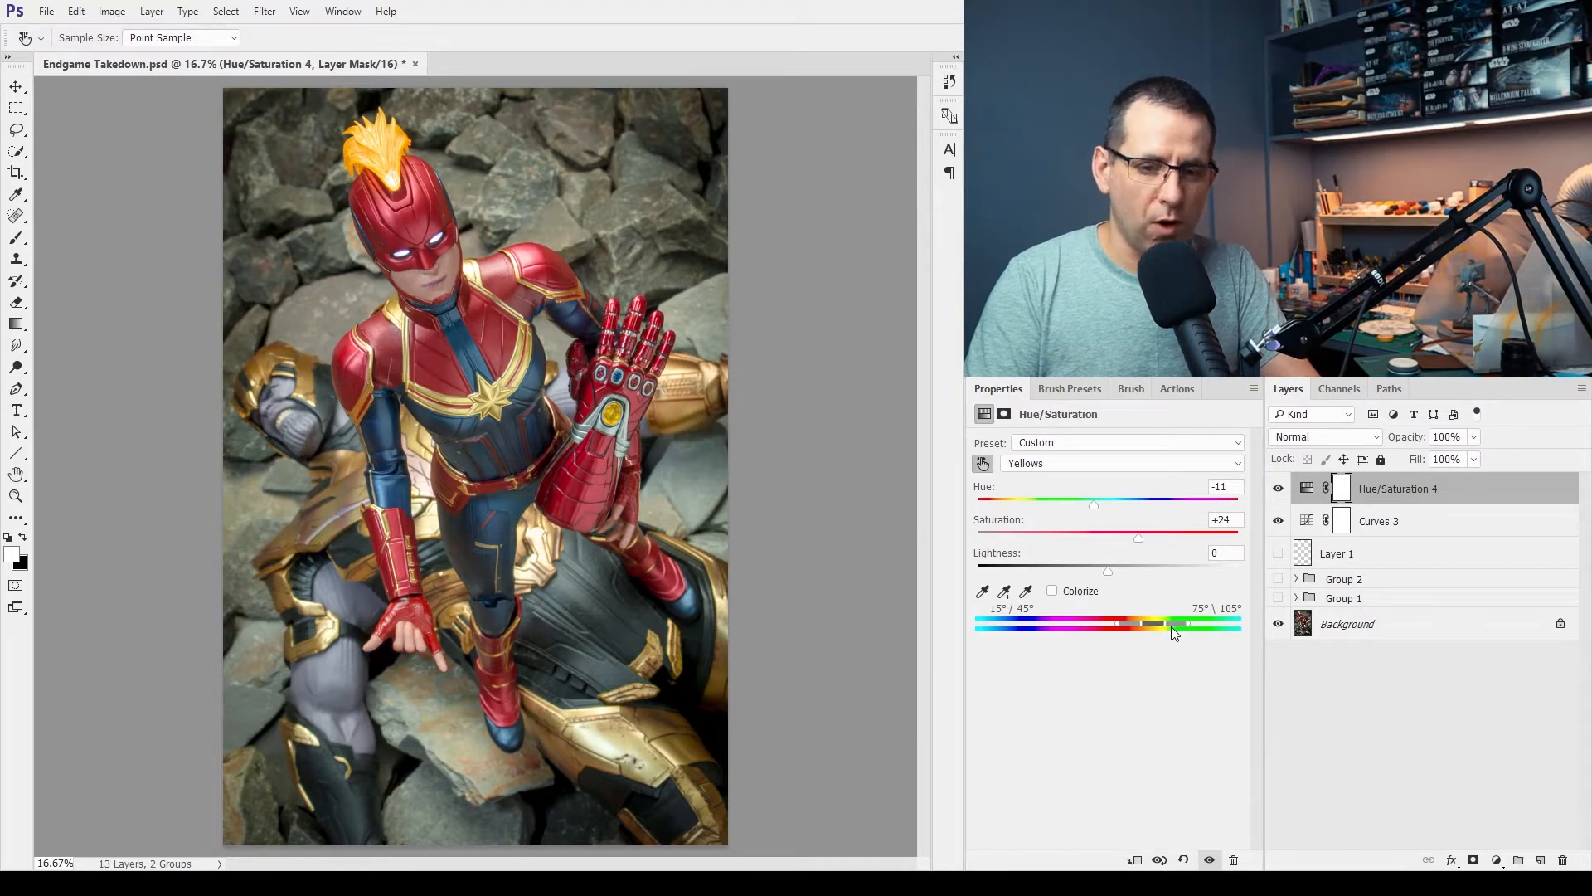
# - Widen the affected Yellows color range to 10°/40° and 83°\114°
pyautogui.moveTo(1179, 624); pyautogui.dragTo(1128, 626)
pyautogui.moveTo(1128, 629)
pyautogui.mouseDown()
pyautogui.moveTo(1052, 630)
pyautogui.moveTo(1124, 631)
pyautogui.mouseUp()
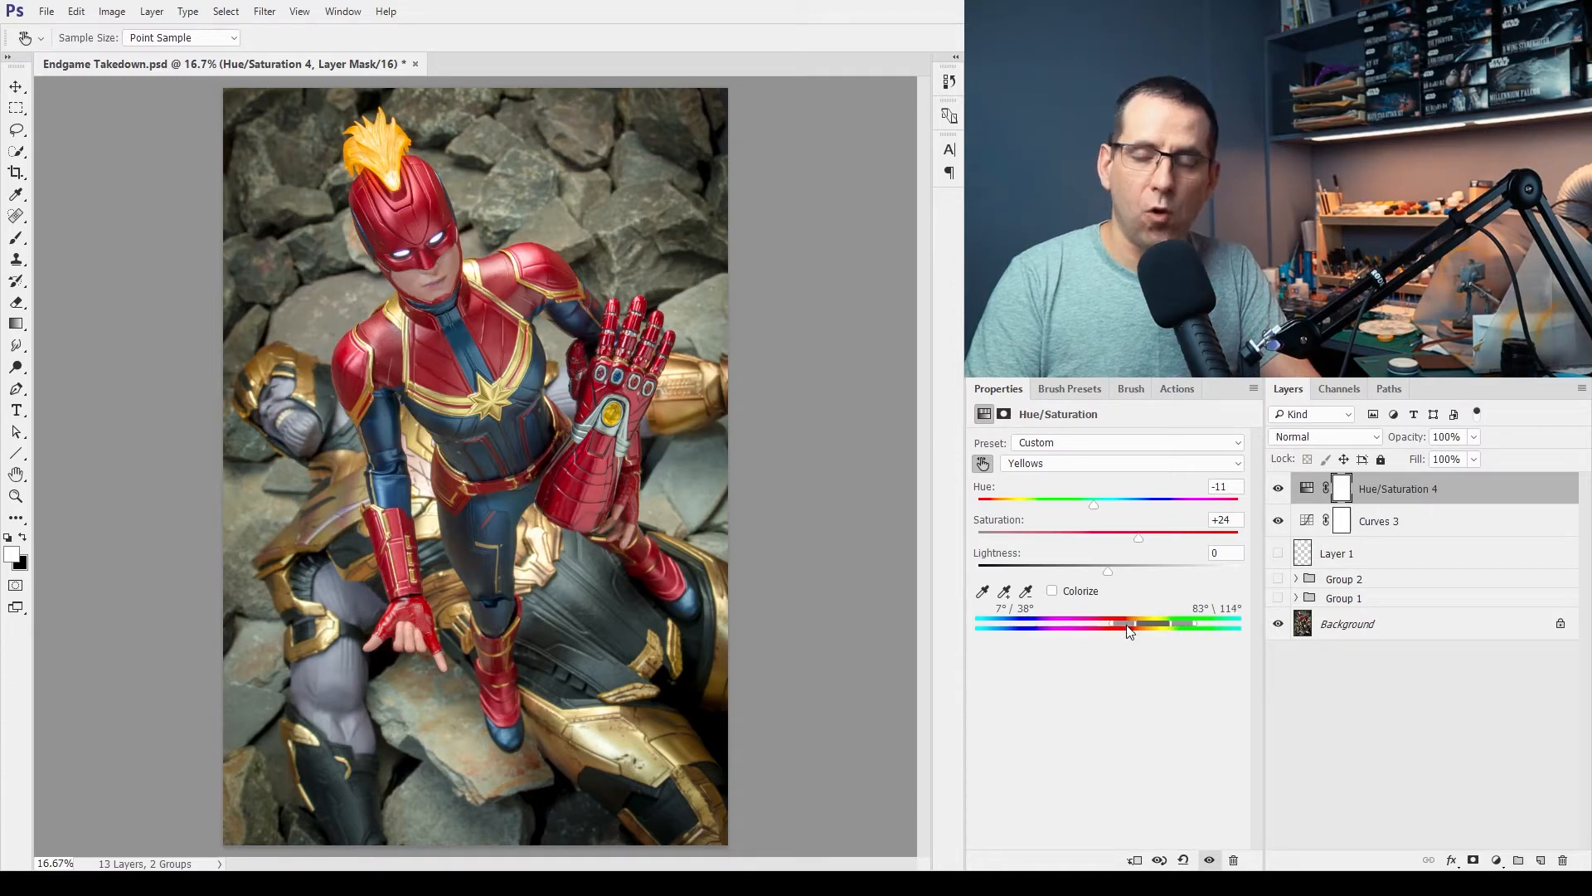
pyautogui.moveTo(1128, 632); pyautogui.dragTo(1132, 630)
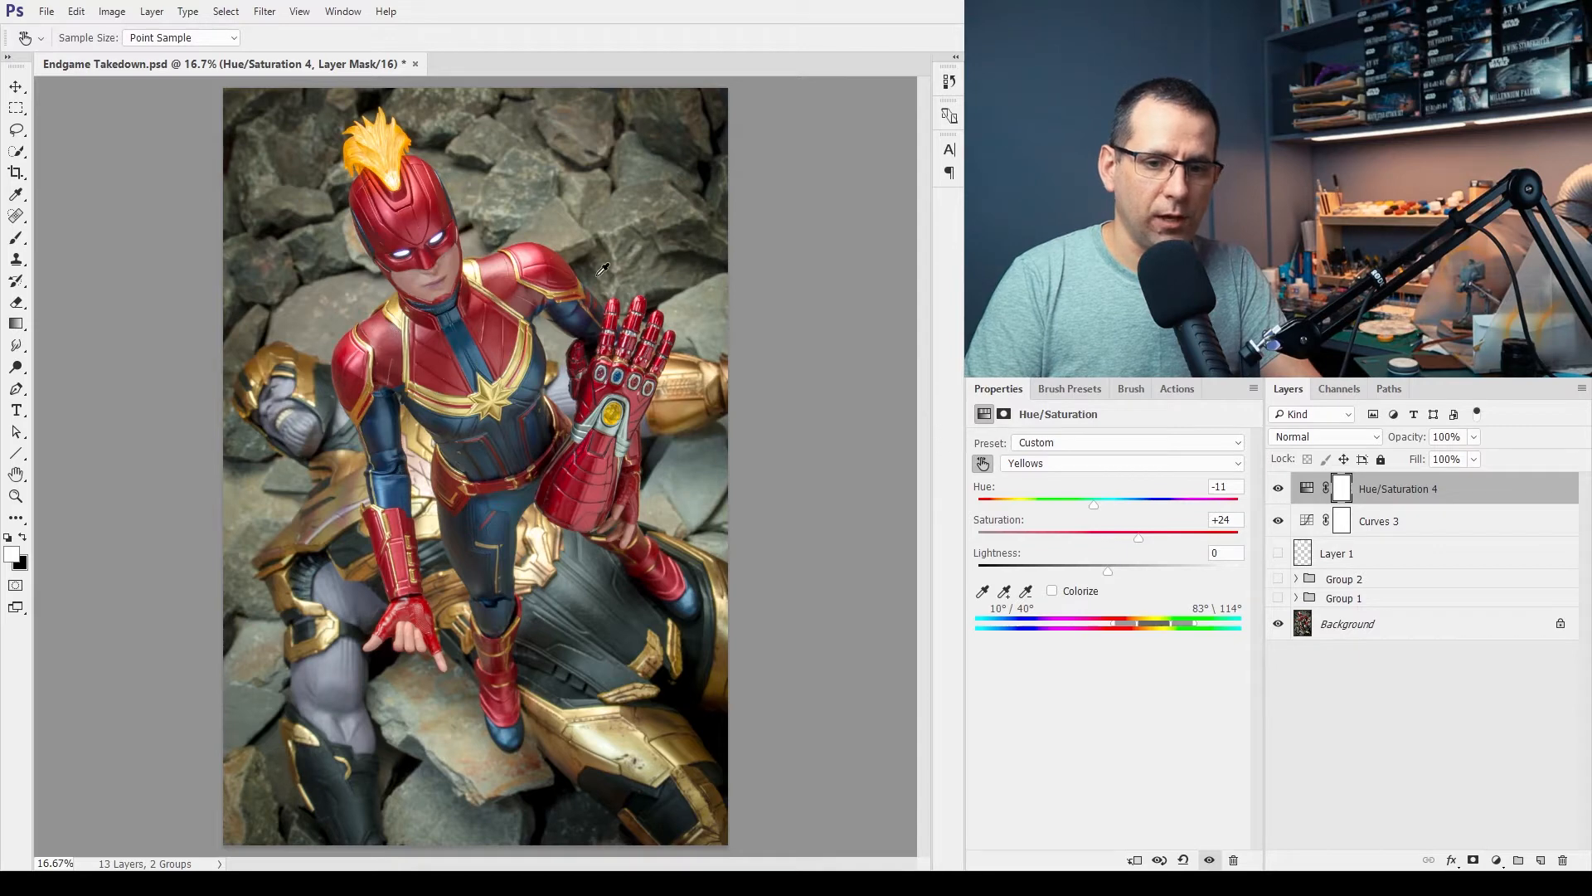
# - Target the Reds of the suit and set their hue to +6 and saturation to +21
pyautogui.click(514, 265)
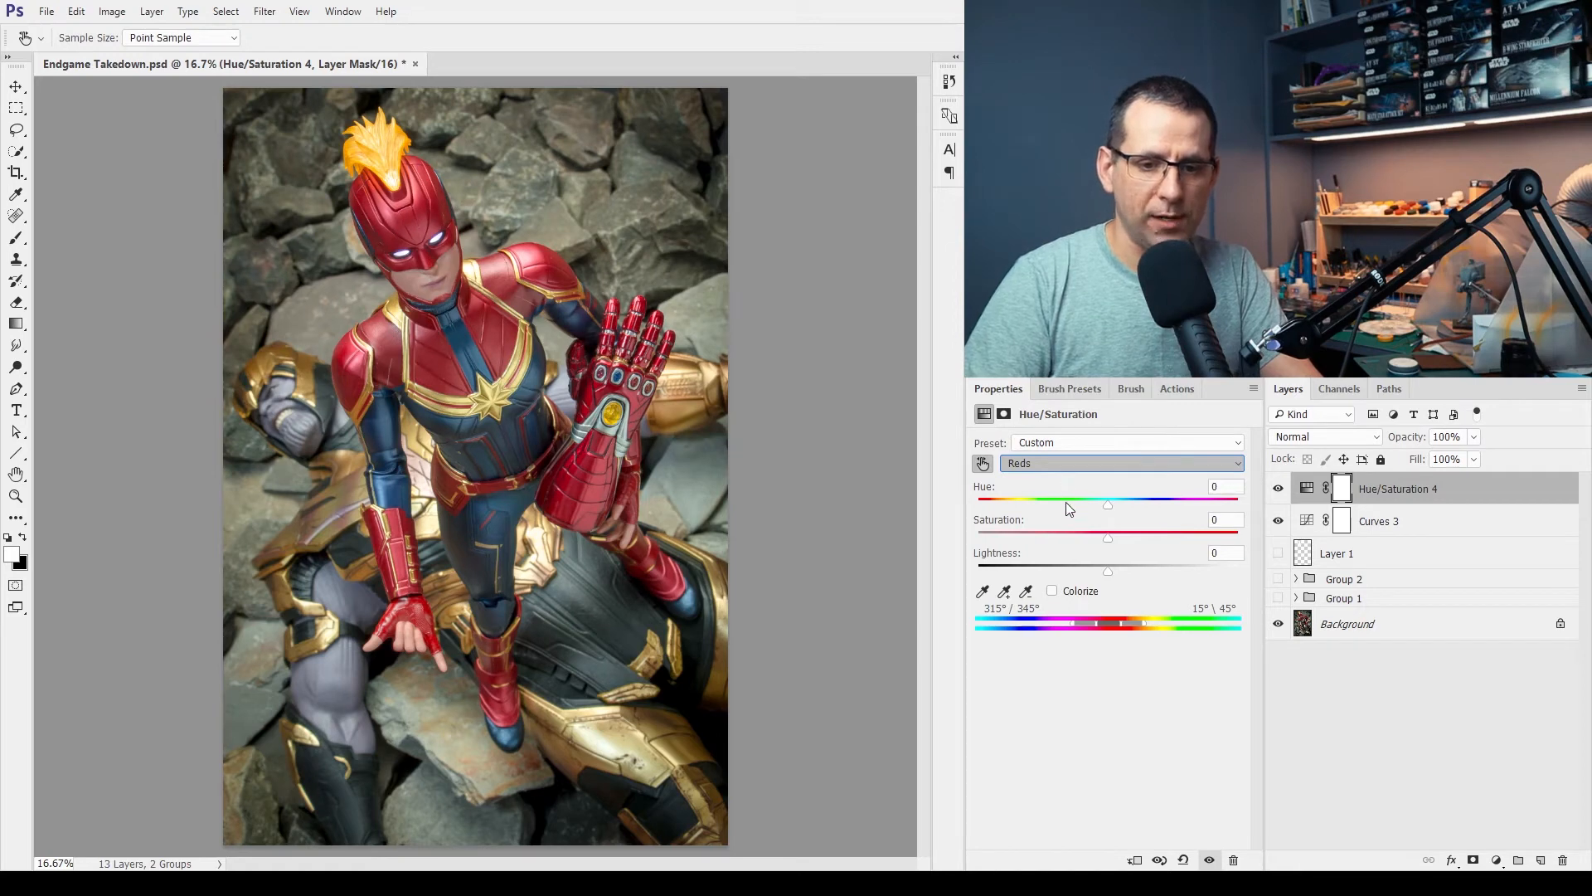
pyautogui.hotkey('alt', '3')
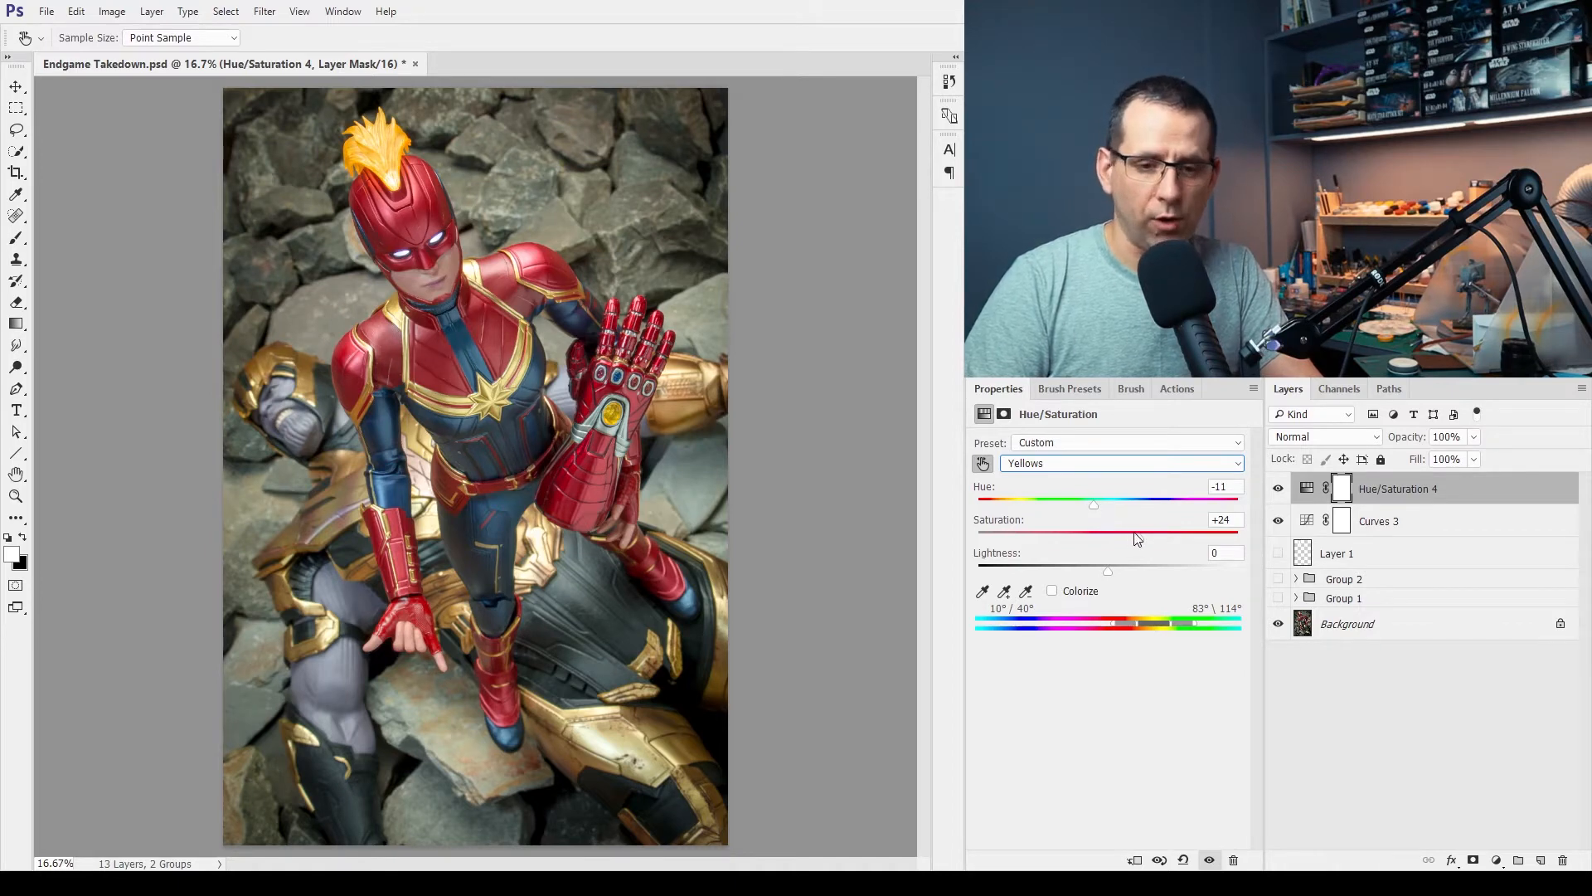
pyautogui.click(1102, 461)
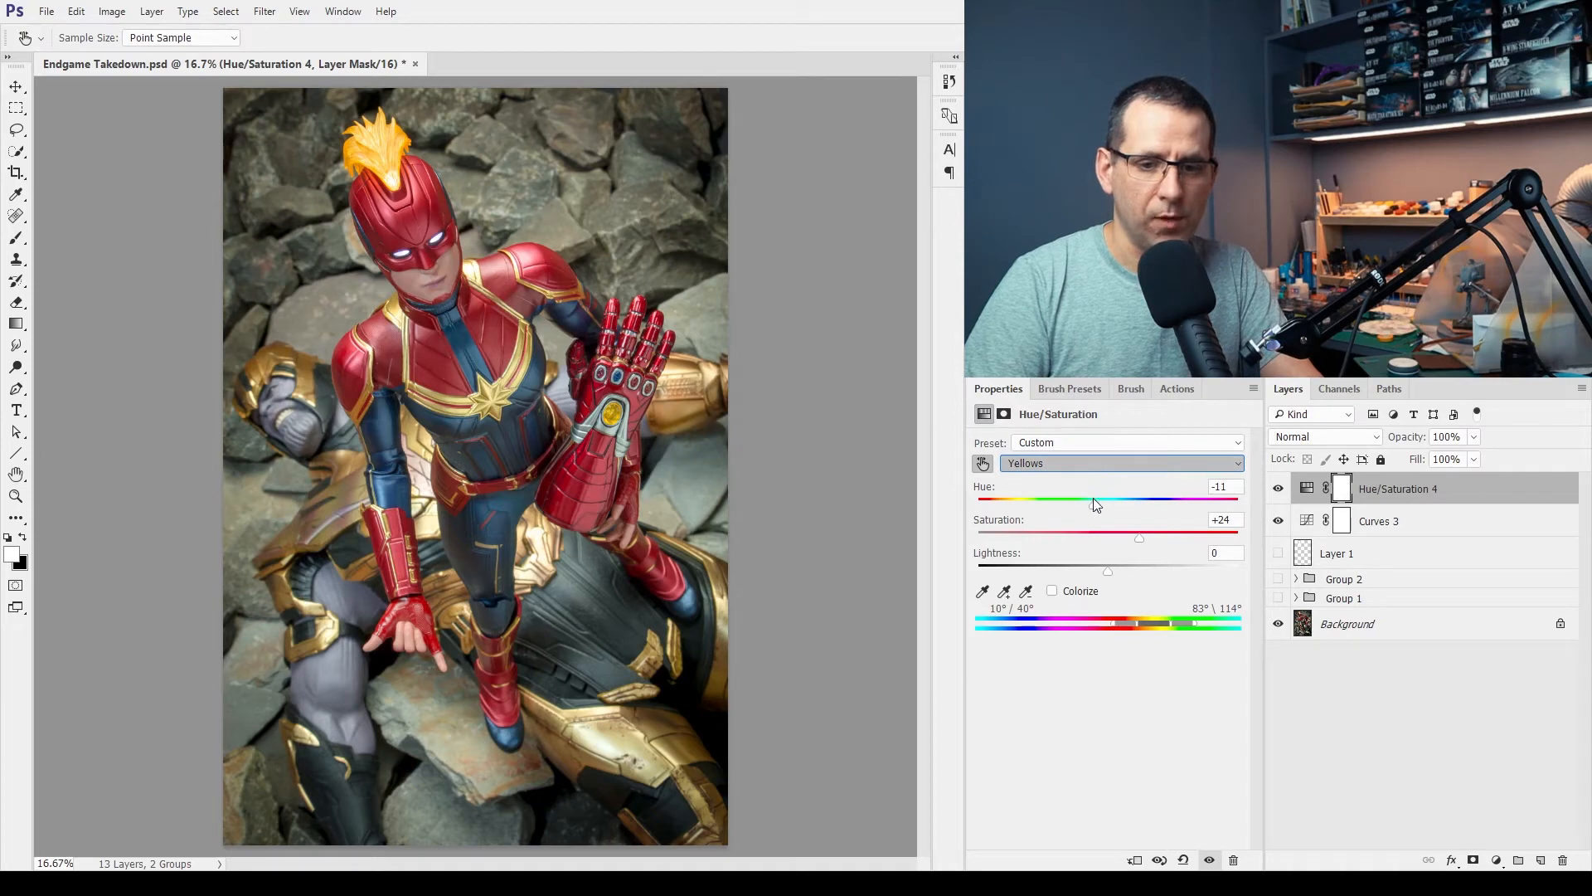
pyautogui.click(1096, 492)
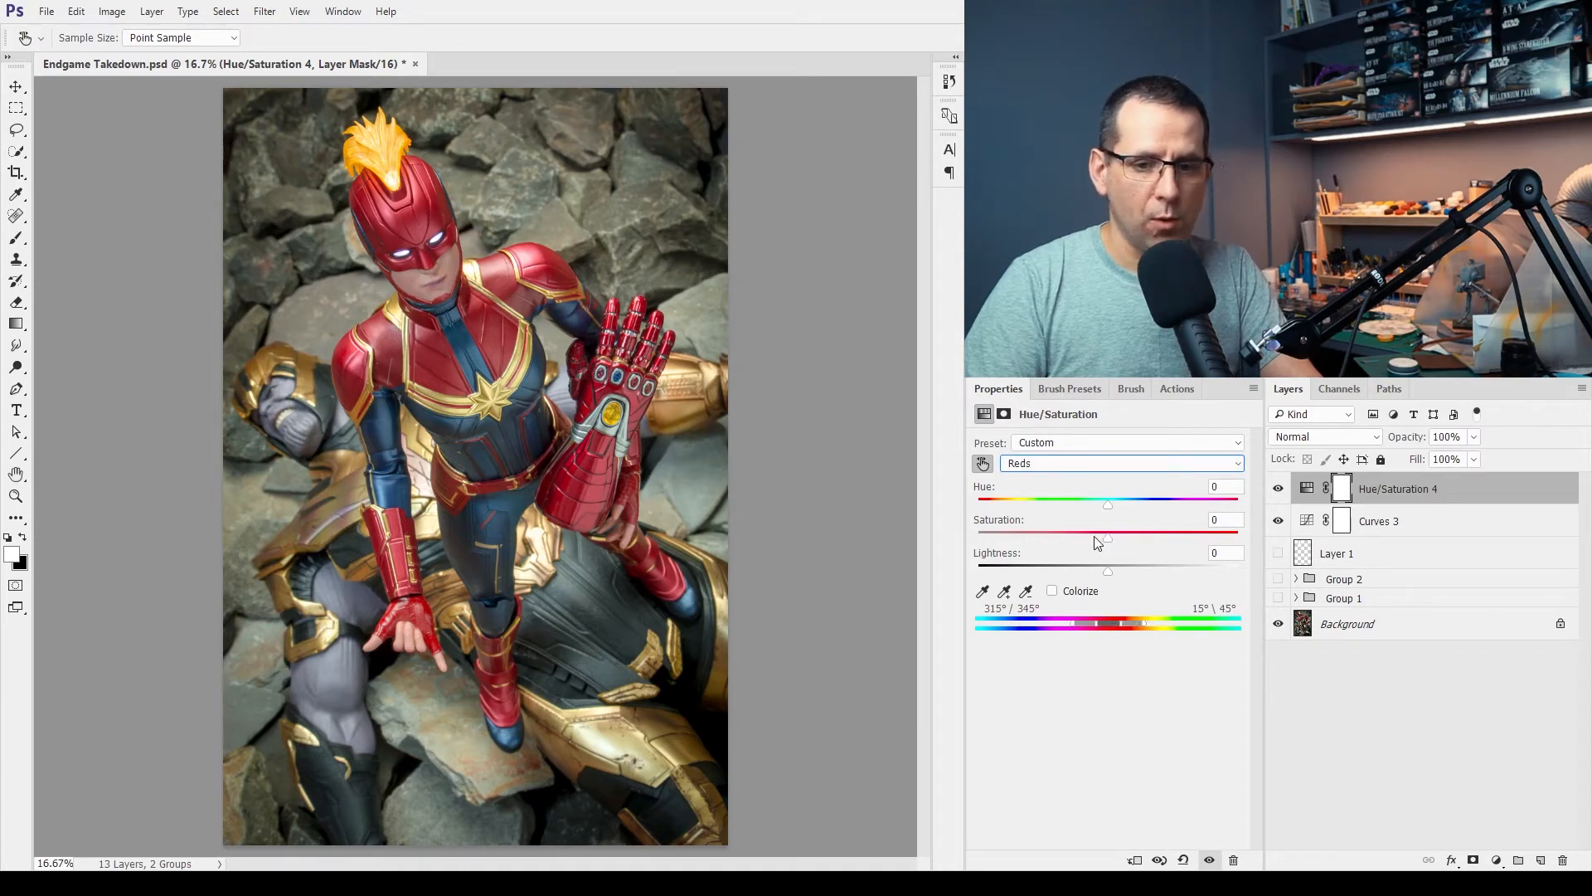
pyautogui.moveTo(1108, 503); pyautogui.dragTo(1137, 540)
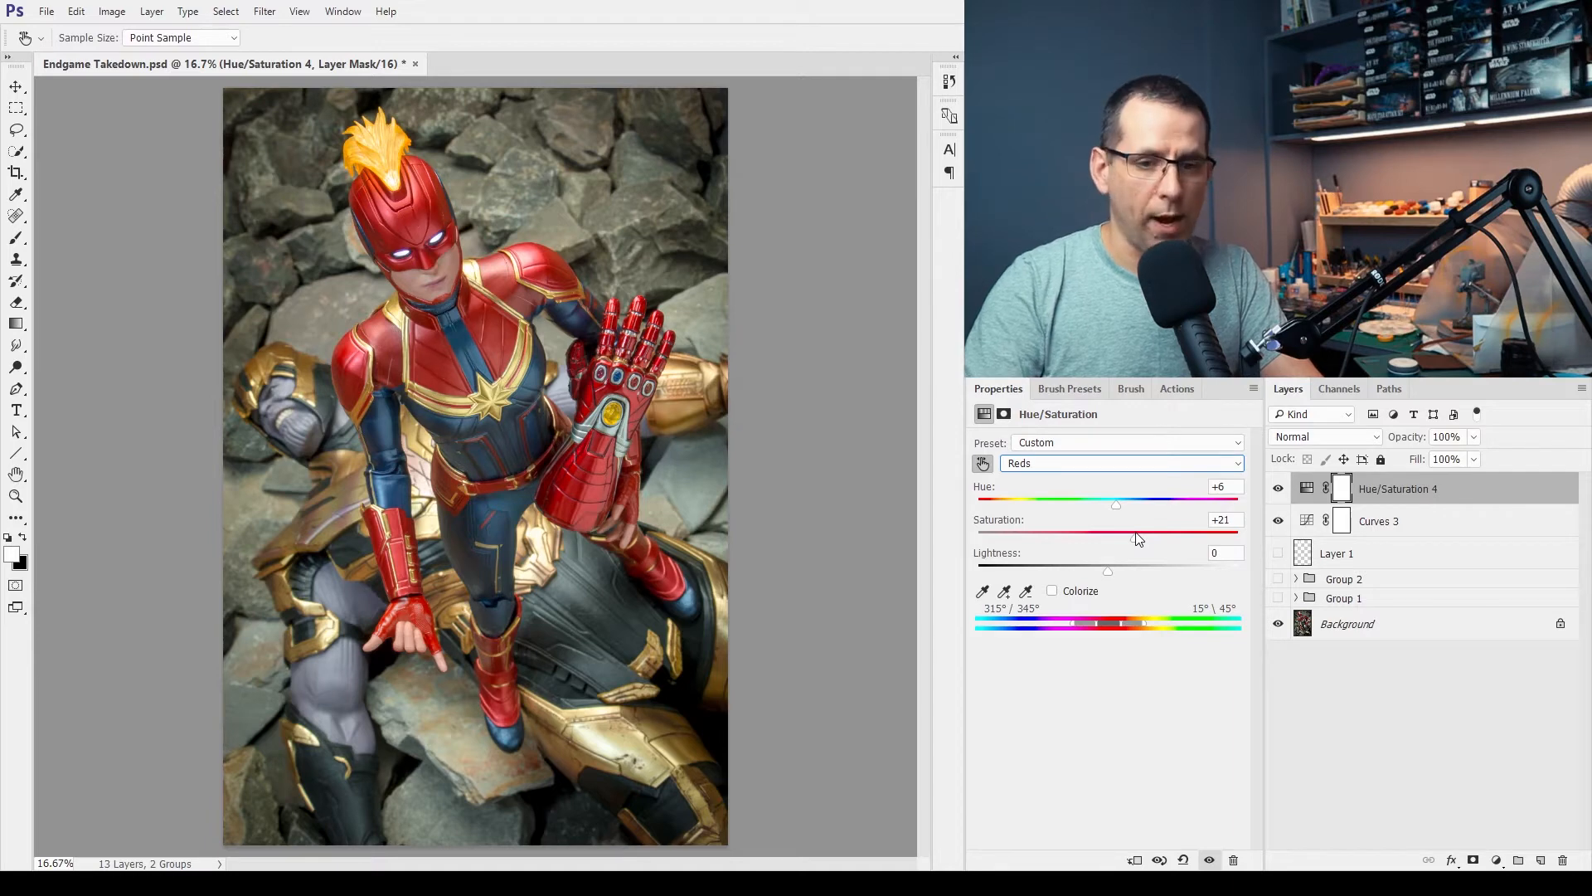
pyautogui.click(982, 462)
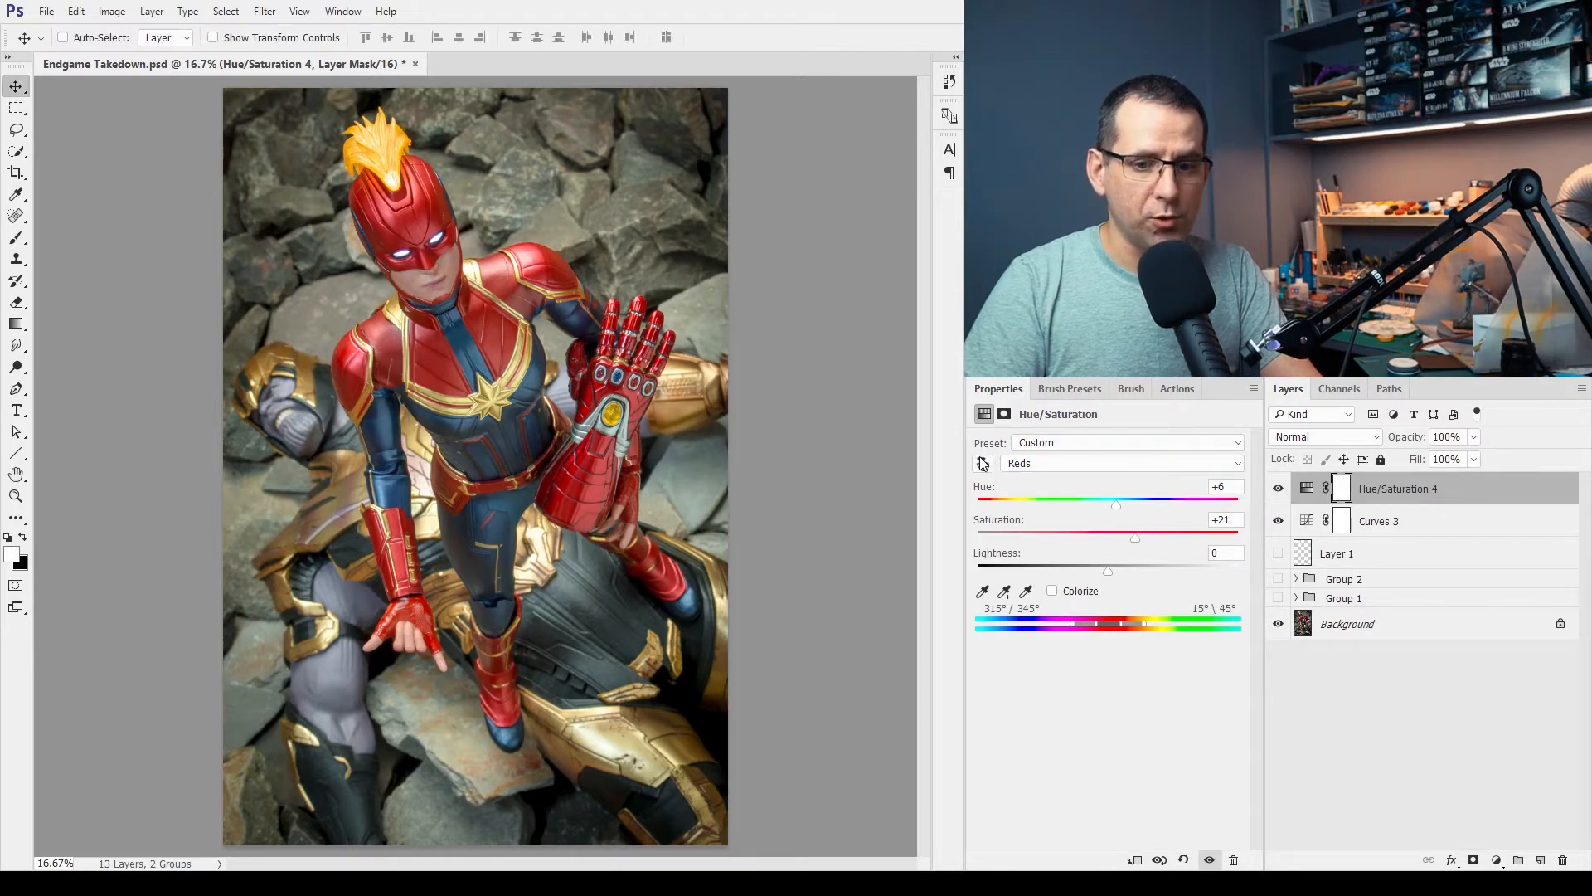
# - Sample a blue tone in the image to target the Blues and set hue +5, saturation +6 and lightness +6
pyautogui.click(982, 463)
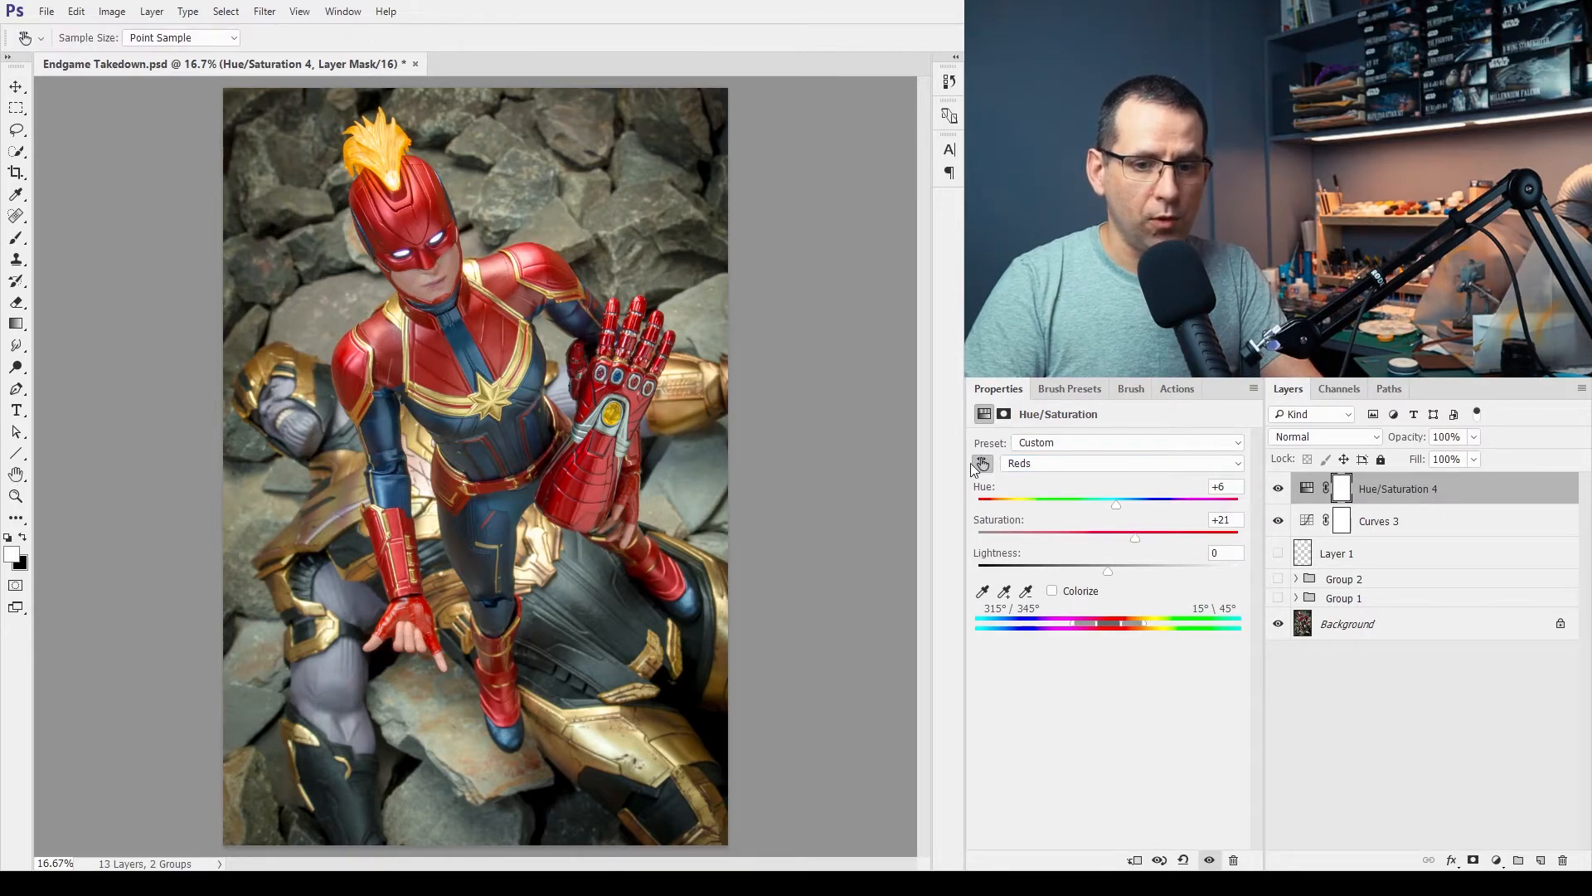
pyautogui.click(338, 672)
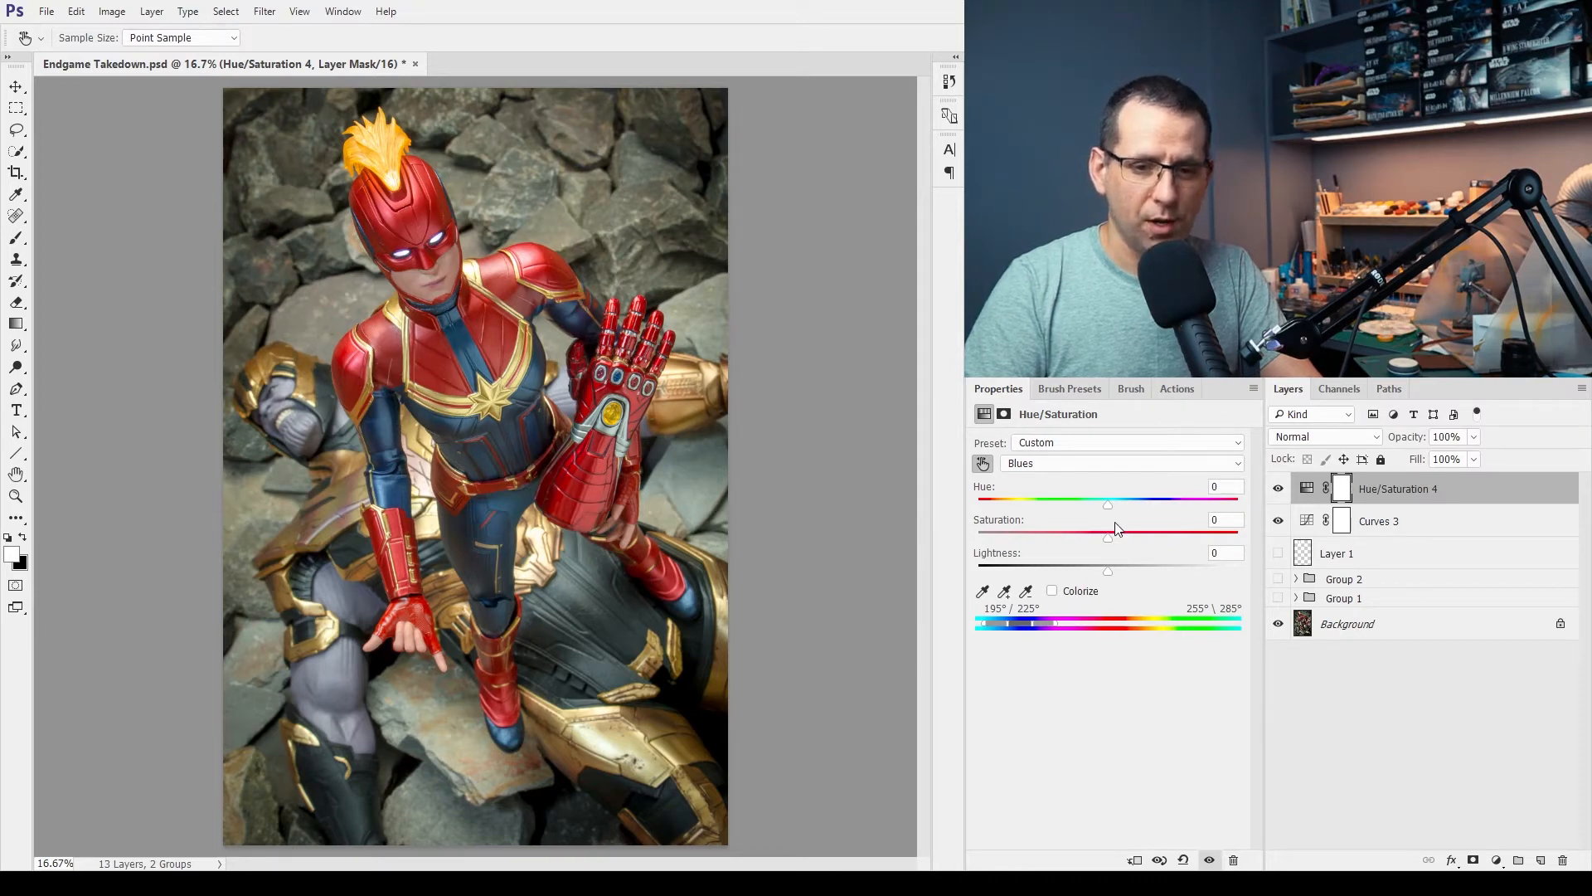
pyautogui.moveTo(1108, 504)
pyautogui.mouseDown()
pyautogui.moveTo(1127, 505)
pyautogui.moveTo(1075, 508)
pyautogui.moveTo(1195, 501)
pyautogui.moveTo(1097, 502)
pyautogui.moveTo(1108, 510)
pyautogui.mouseUp()
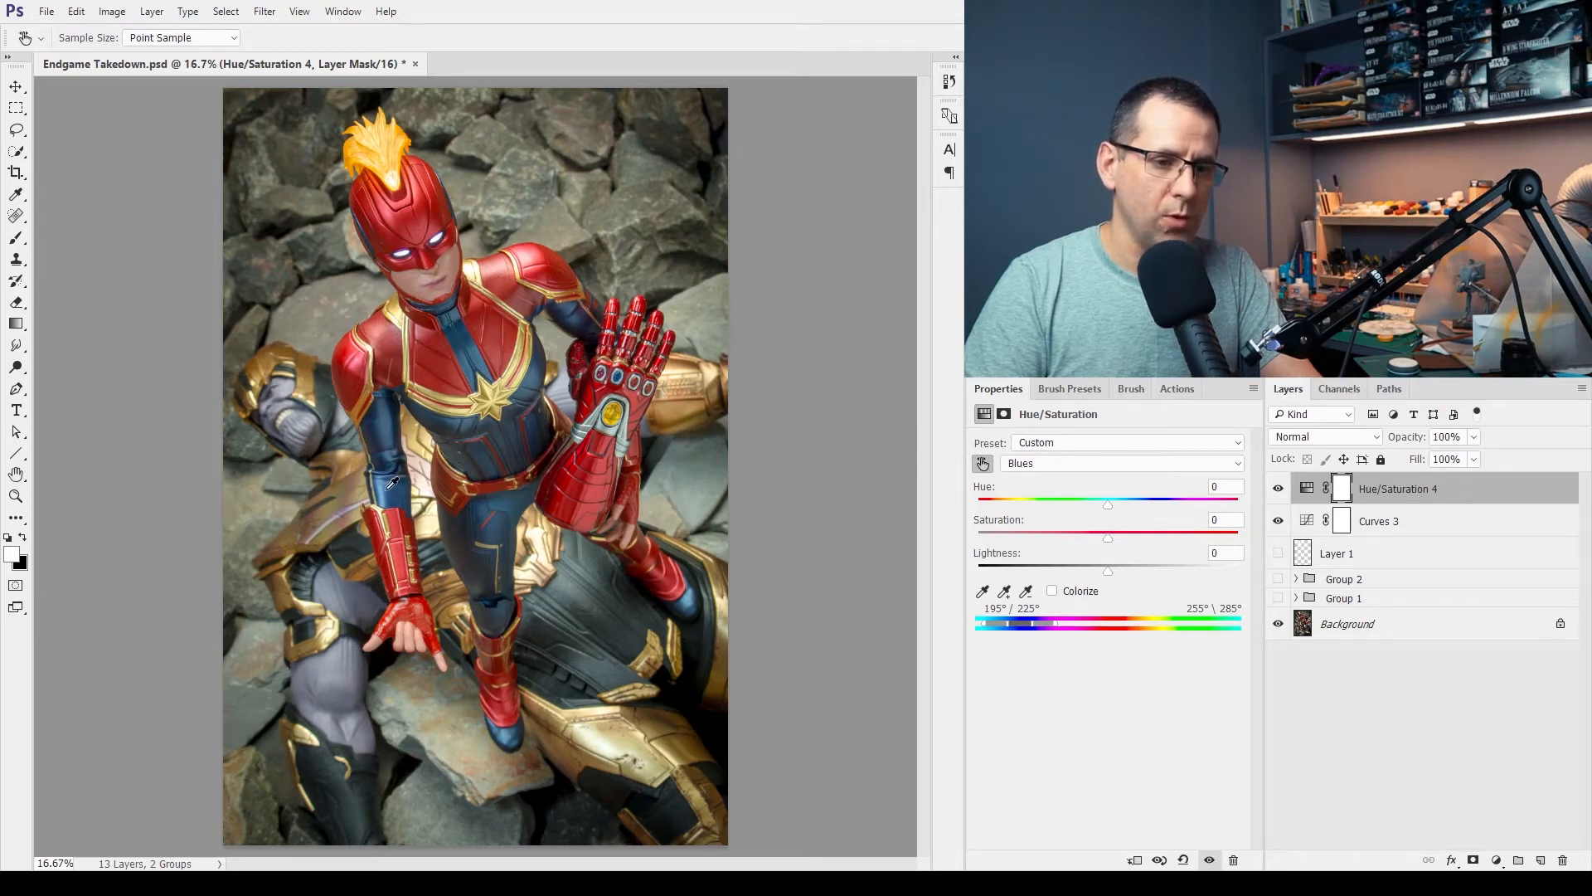
pyautogui.moveTo(1100, 506); pyautogui.dragTo(1114, 572)
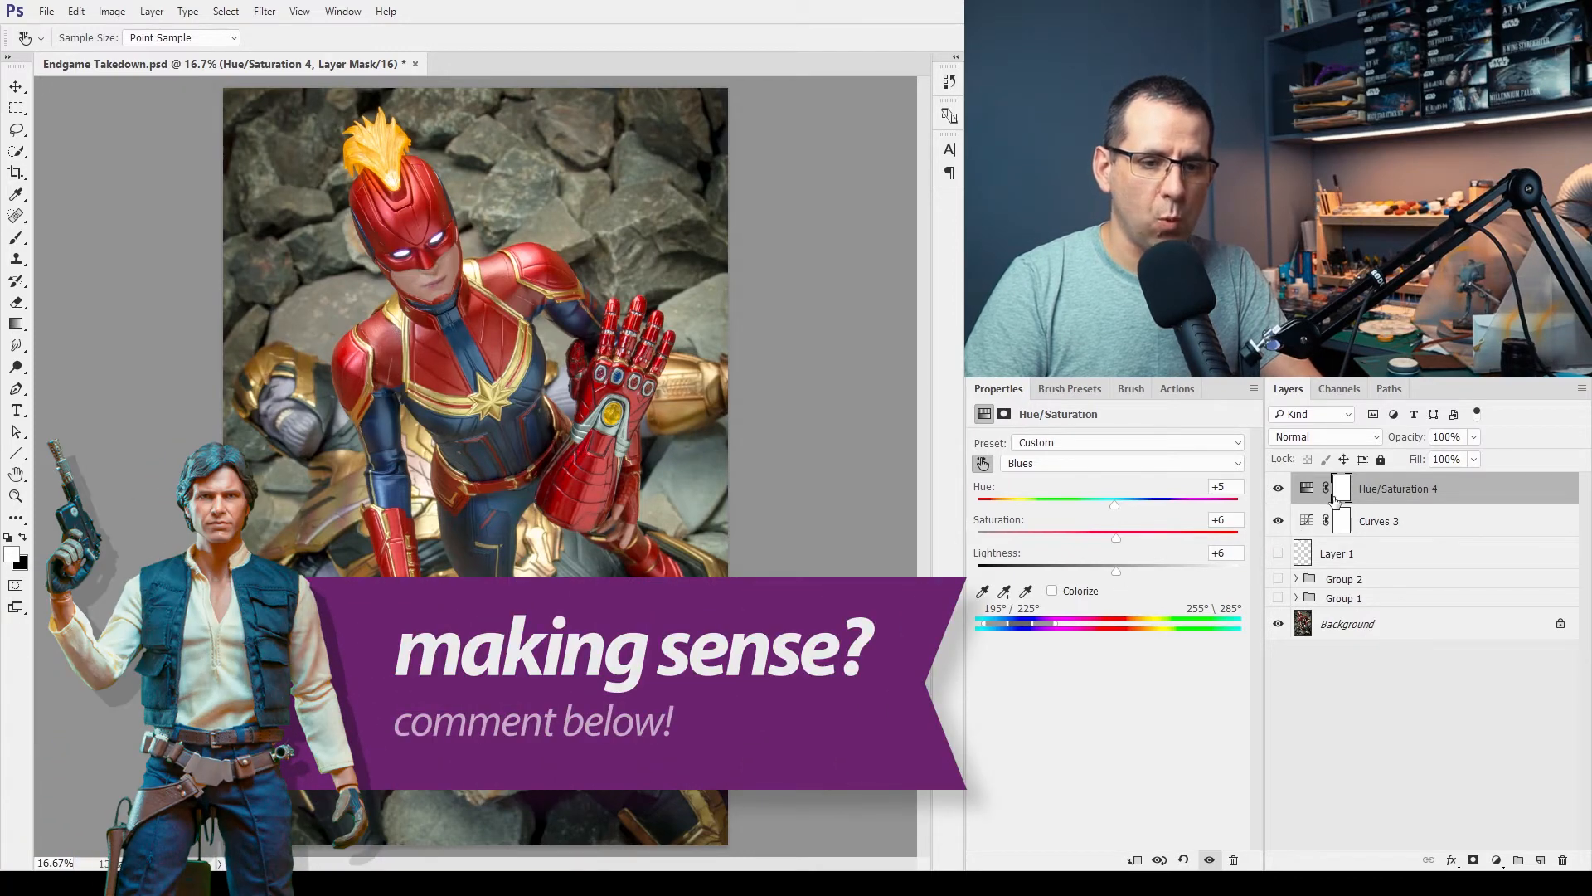
# - Compare the image with and without the Hue/Saturation 4 adjustment
pyautogui.click(1280, 491)
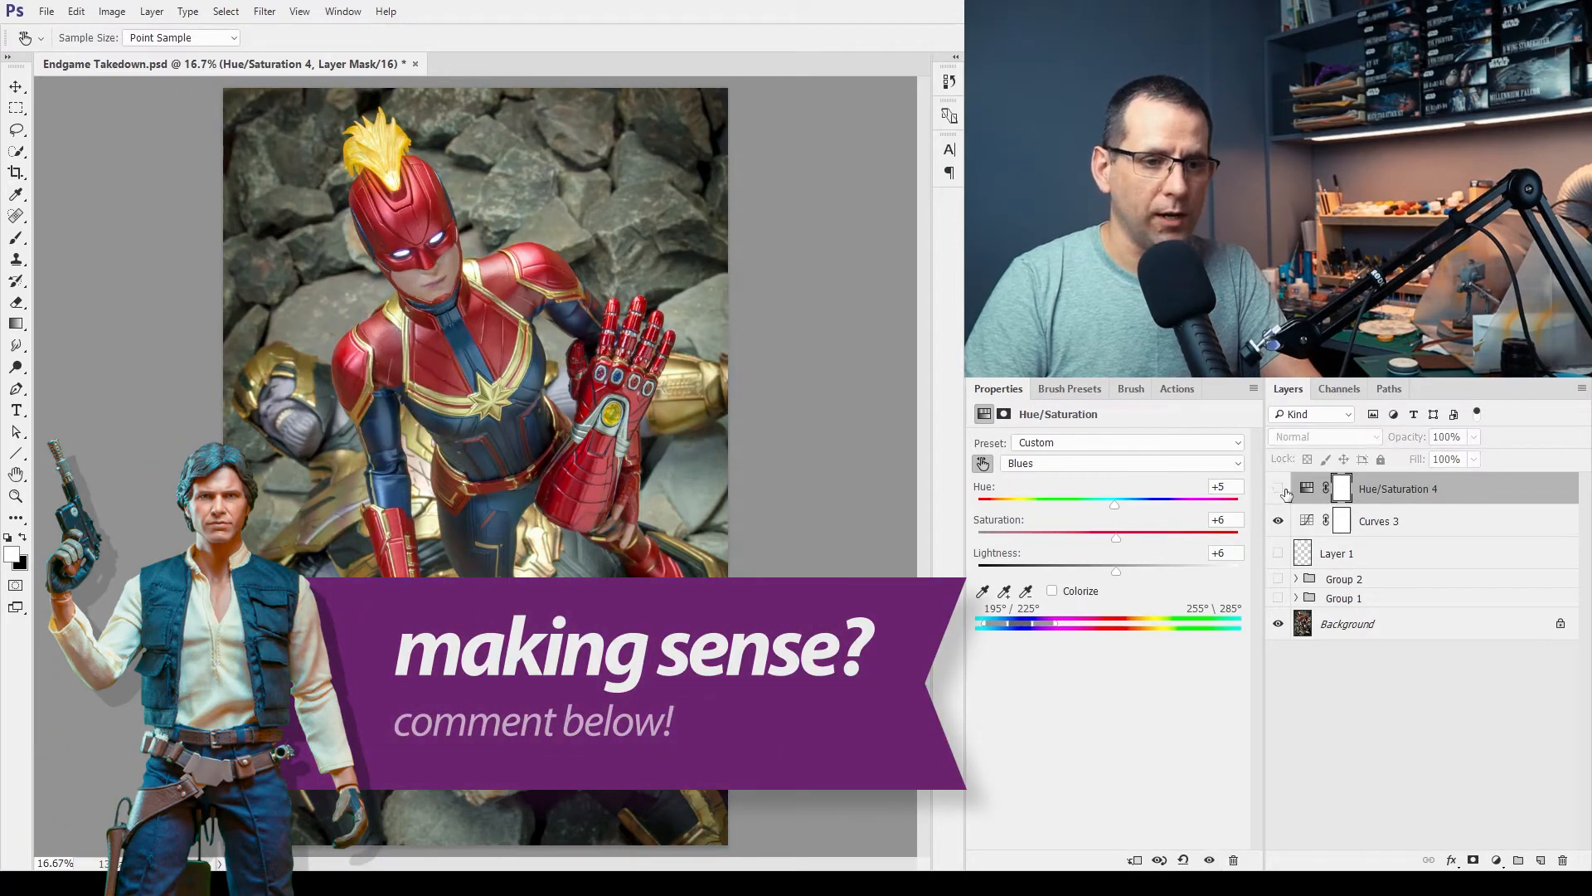
pyautogui.click(1279, 489)
pyautogui.click(1279, 490)
pyautogui.click(1279, 489)
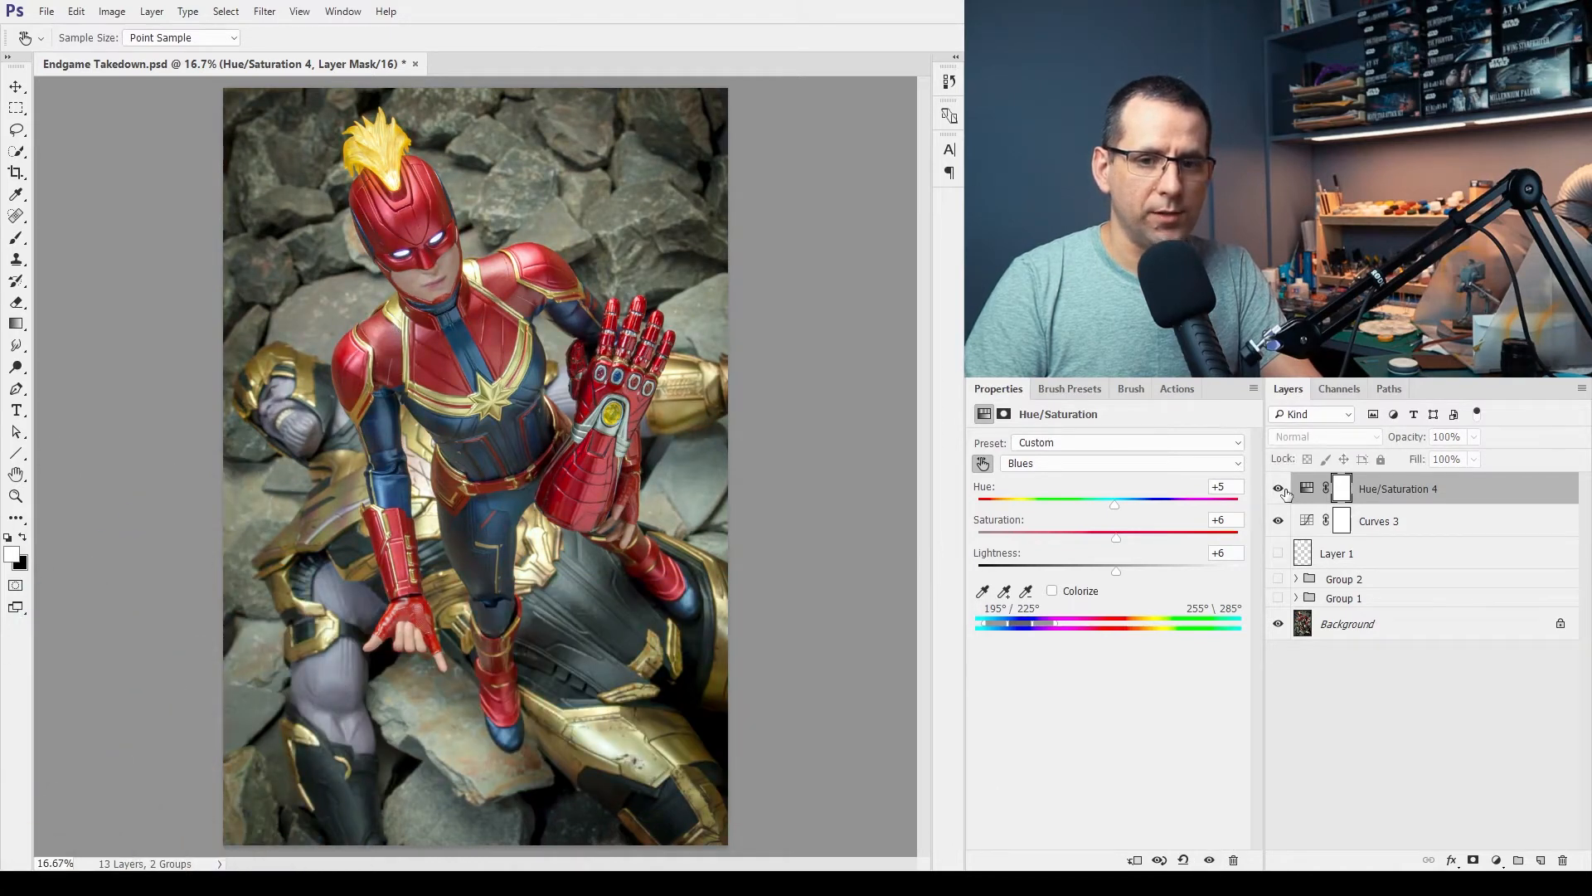
pyautogui.click(1279, 489)
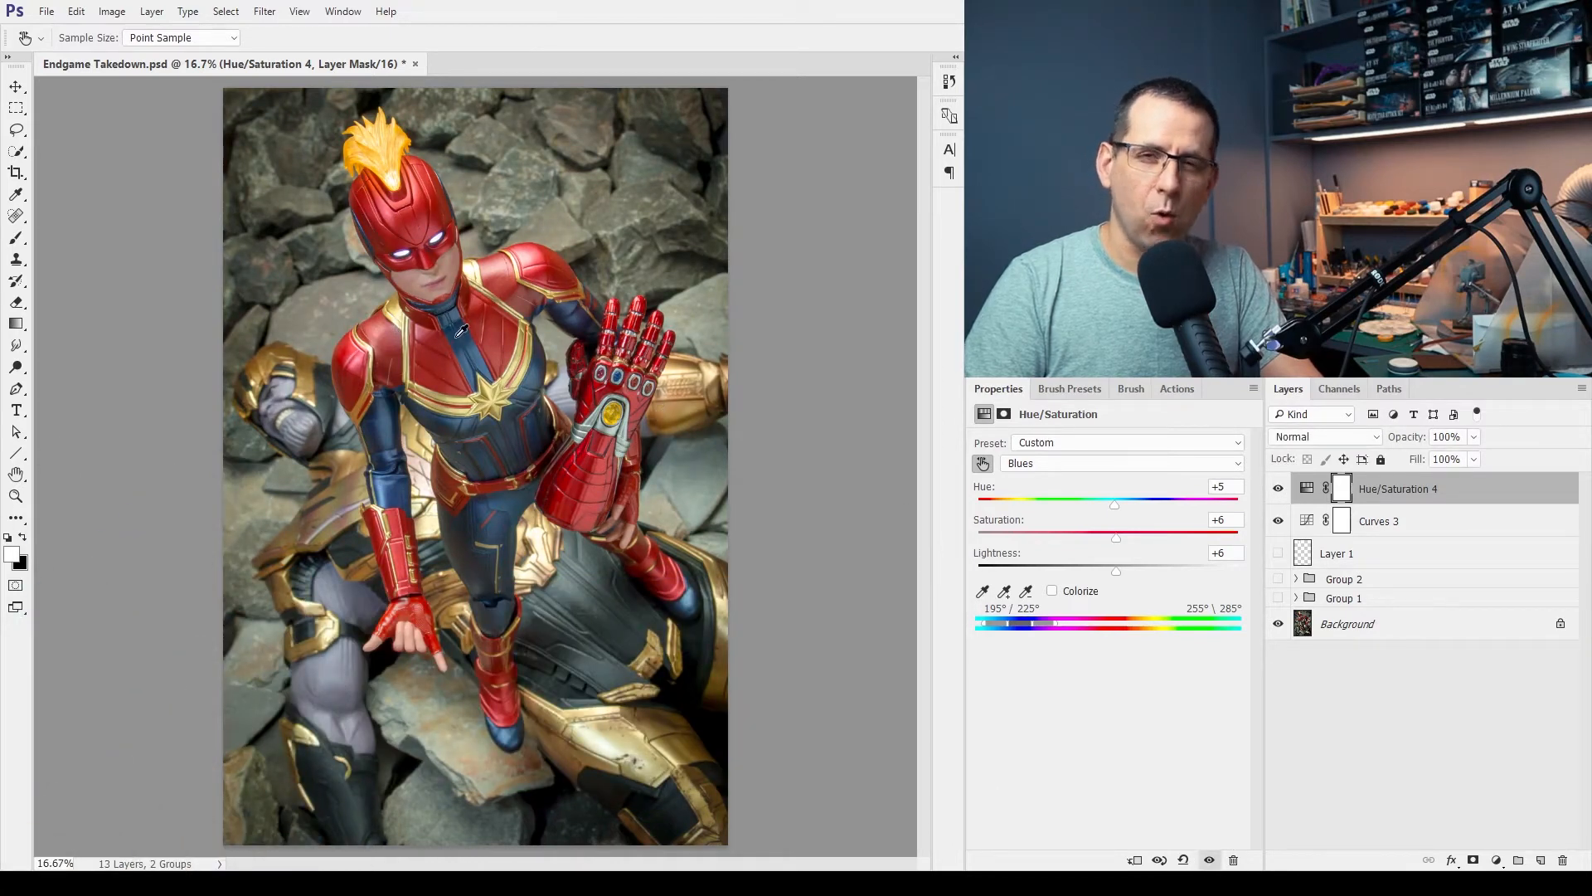
# - Rename the Hue/Saturation 4 layer to "Cap Marvel Colors"
pyautogui.click(1390, 490)
pyautogui.doubleClick(1393, 490)
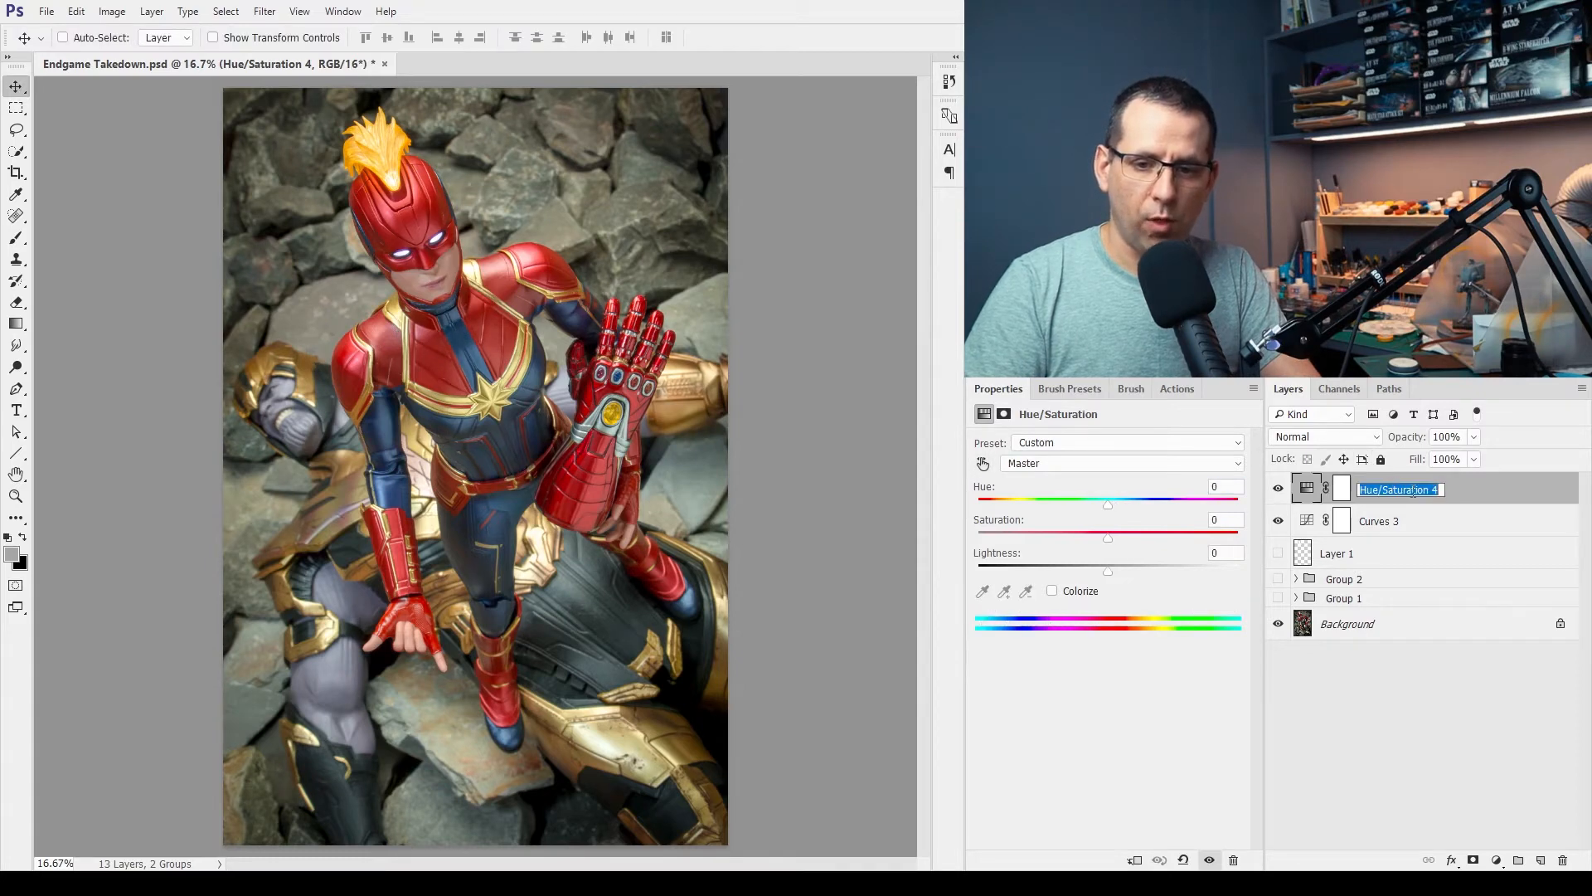
pyautogui.write('Cap MArvel')
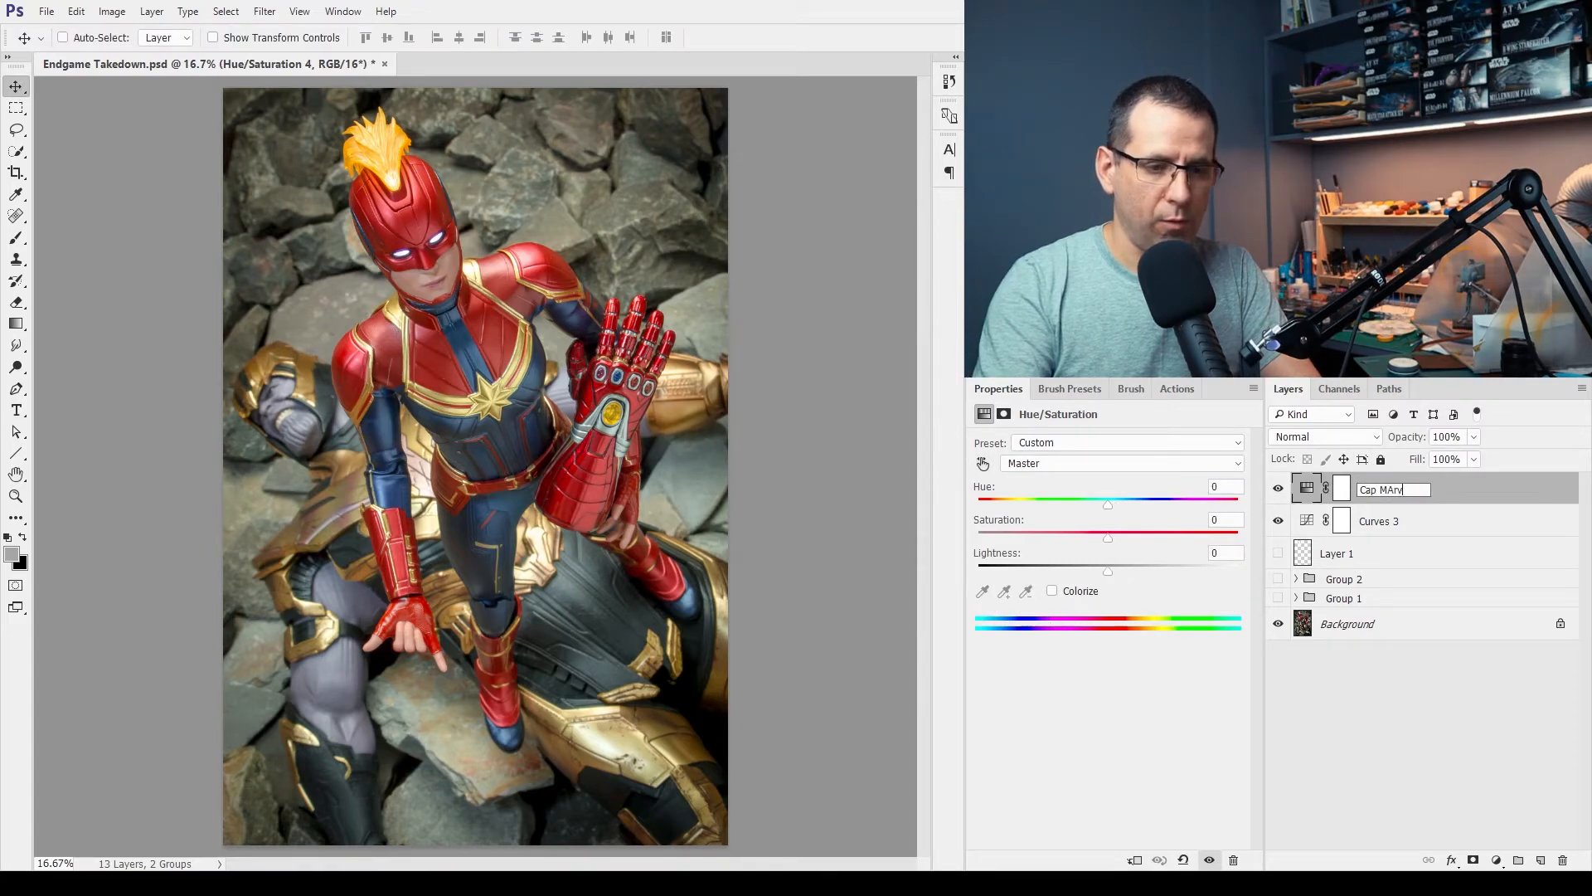
pyautogui.press('BackSpace')
pyautogui.press('BackSpace')
pyautogui.press('BackSpace')
pyautogui.press('BackSpace')
pyautogui.press('BackSpace')
pyautogui.write('arvel Colors')
pyautogui.press('Return')
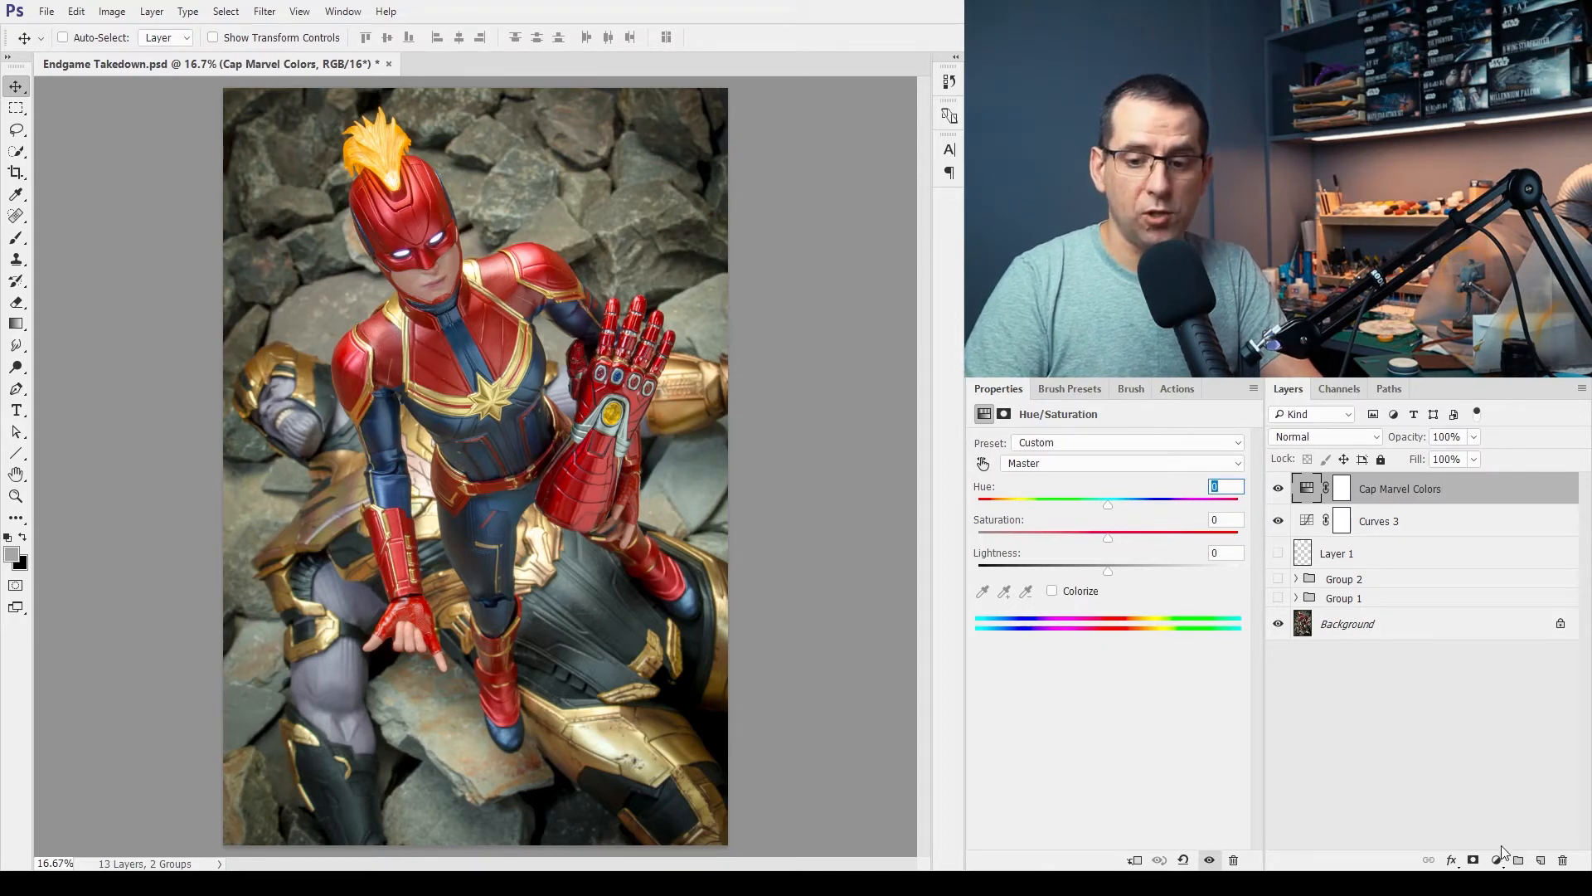
# - Add a second Hue/Saturation adjustment layer above Cap Marvel Colors and name it "Thanos"
pyautogui.click(1502, 662)
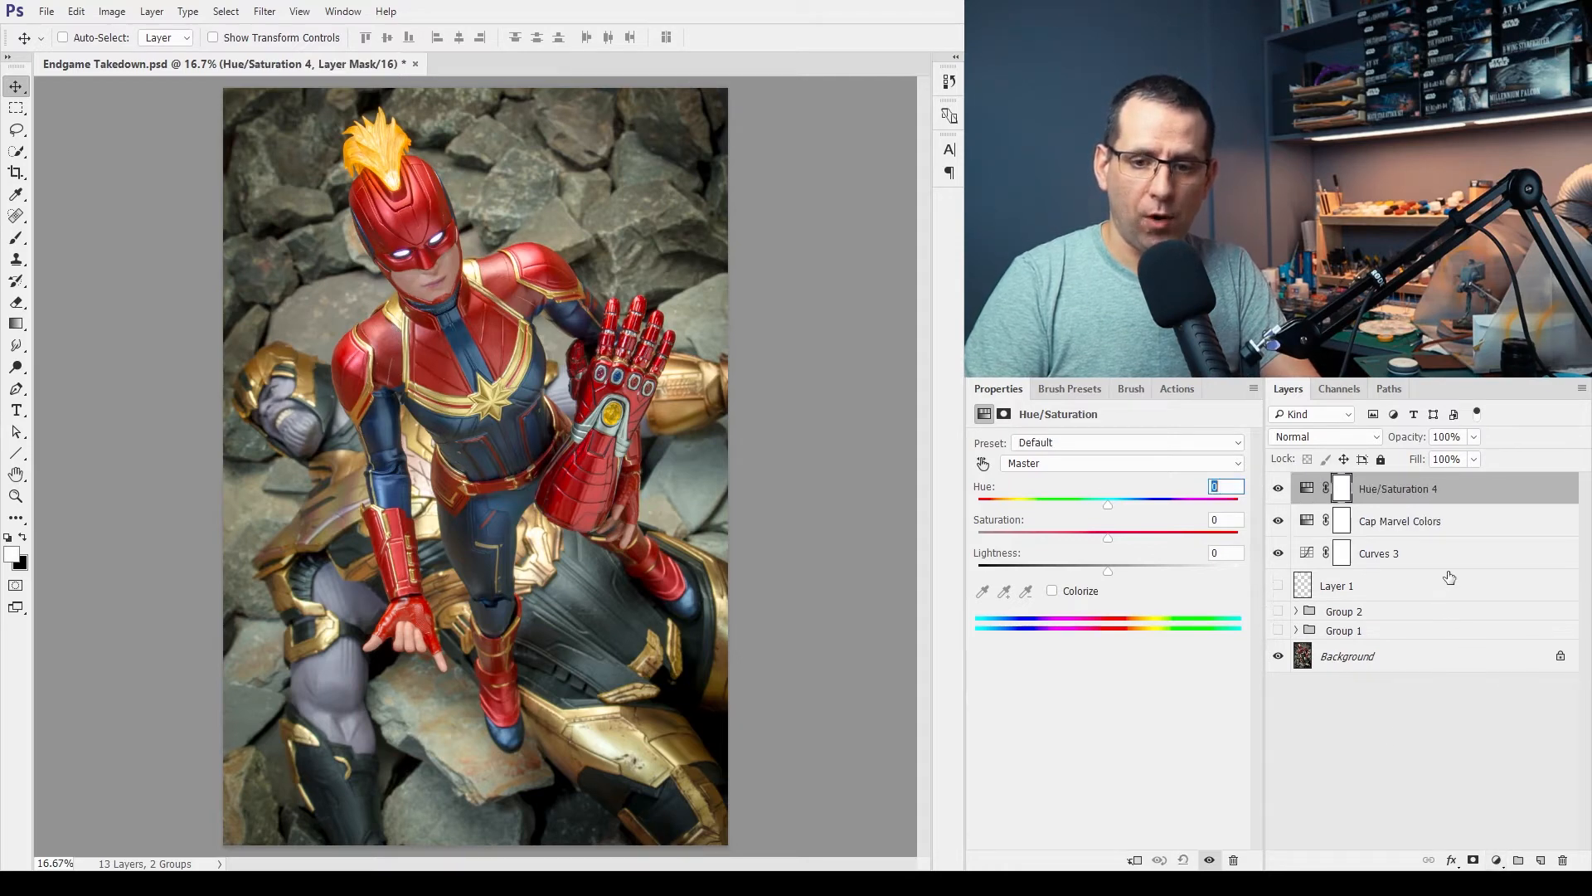
pyautogui.doubleClick(1398, 490)
pyautogui.write('Thanos')
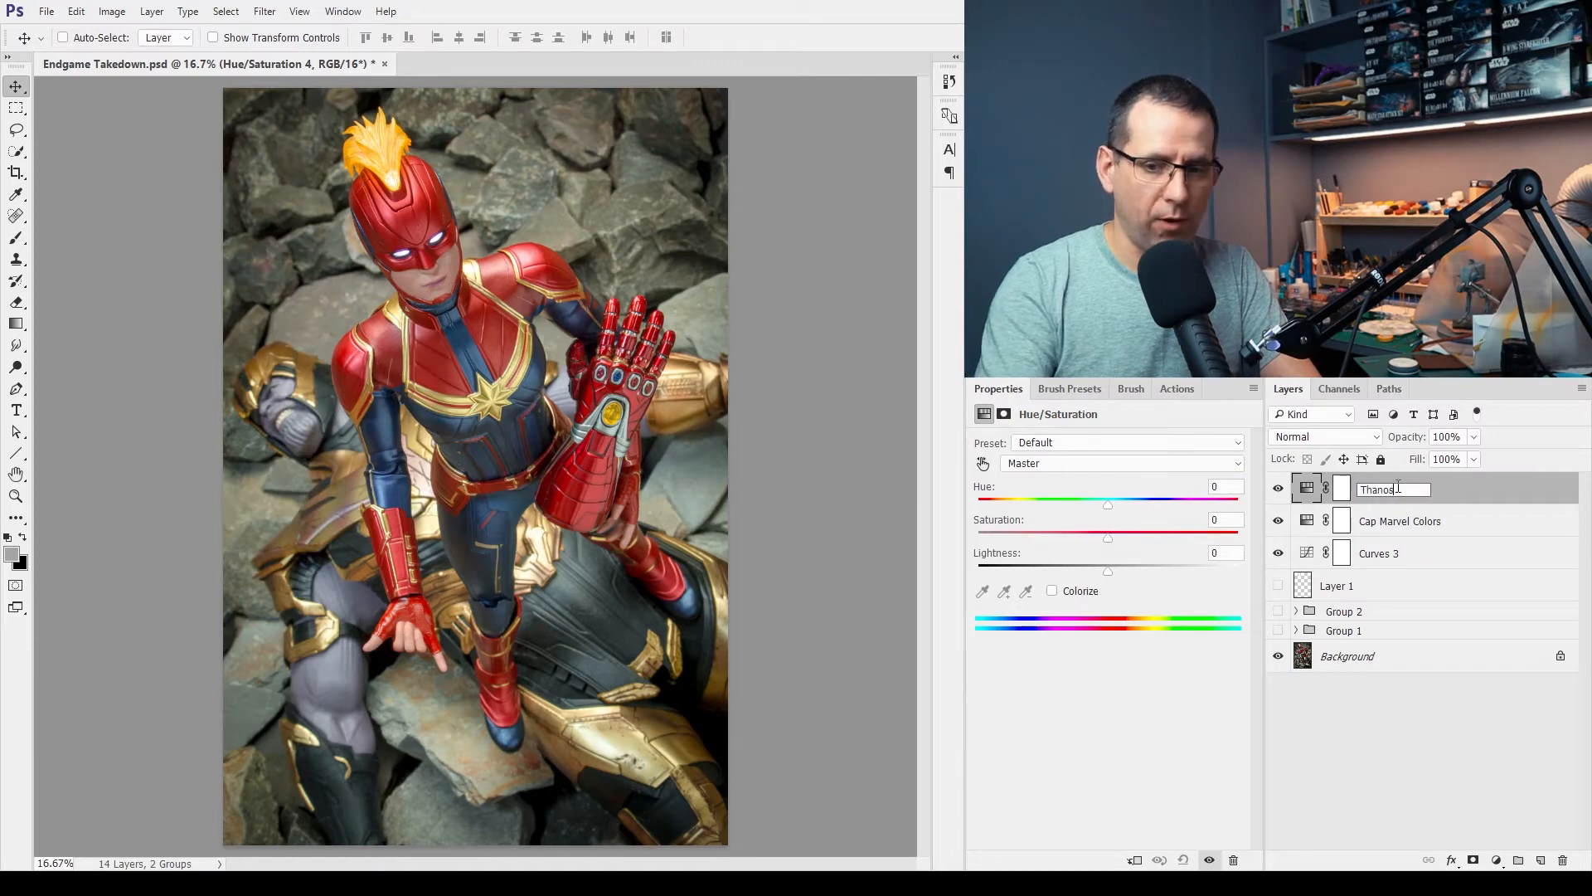
pyautogui.press('Return')
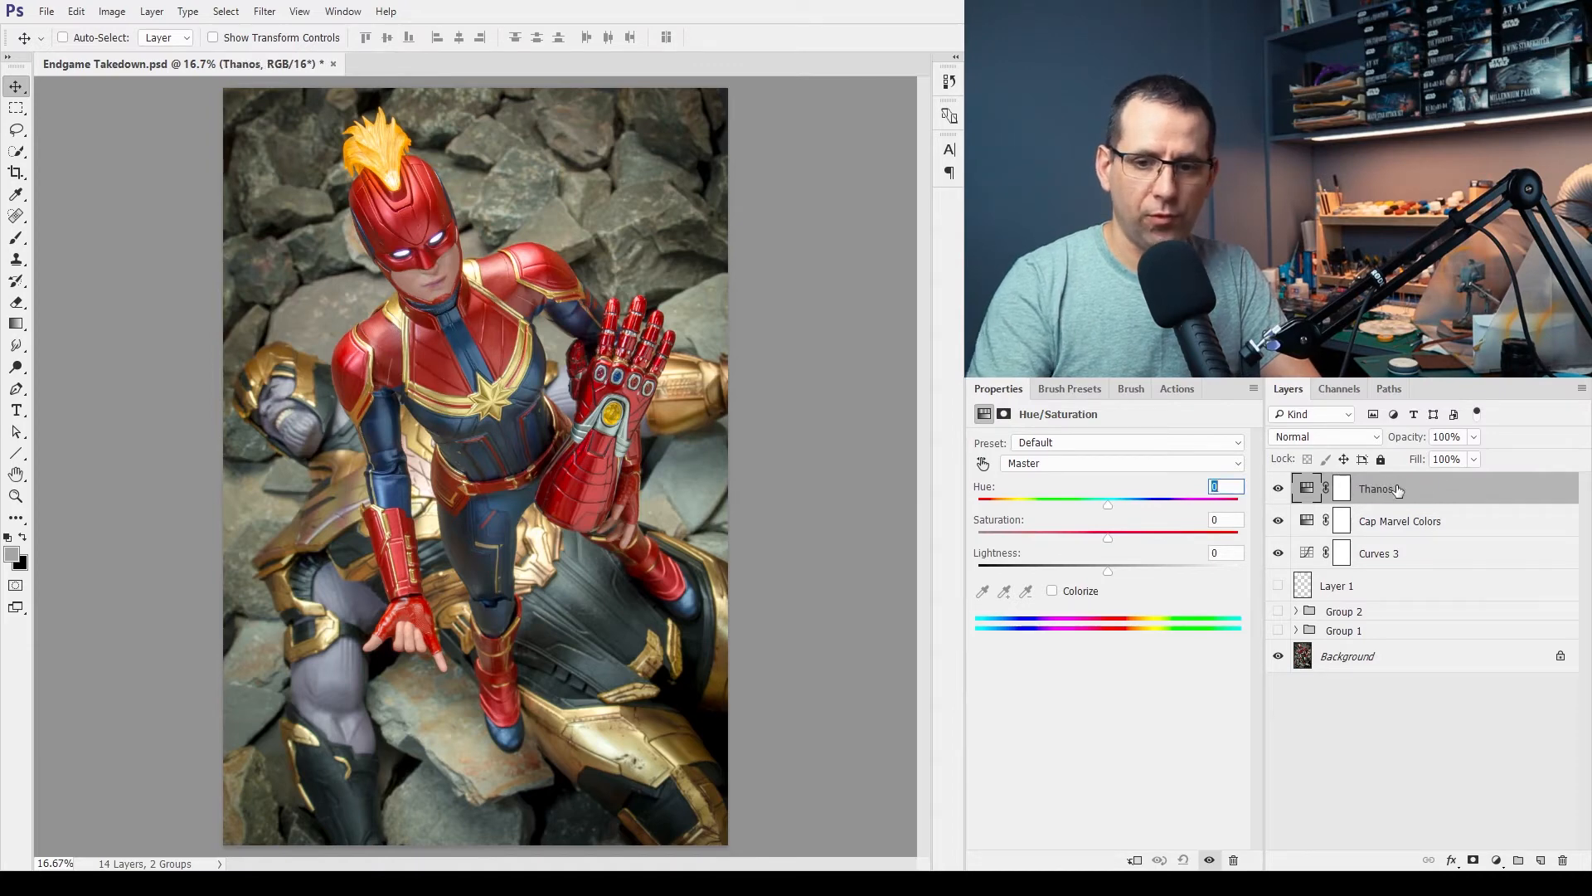
# - Target the Blues by sampling the lying figure's purple leg and set their hue to +15 and saturation to +19
pyautogui.click(981, 464)
pyautogui.click(337, 672)
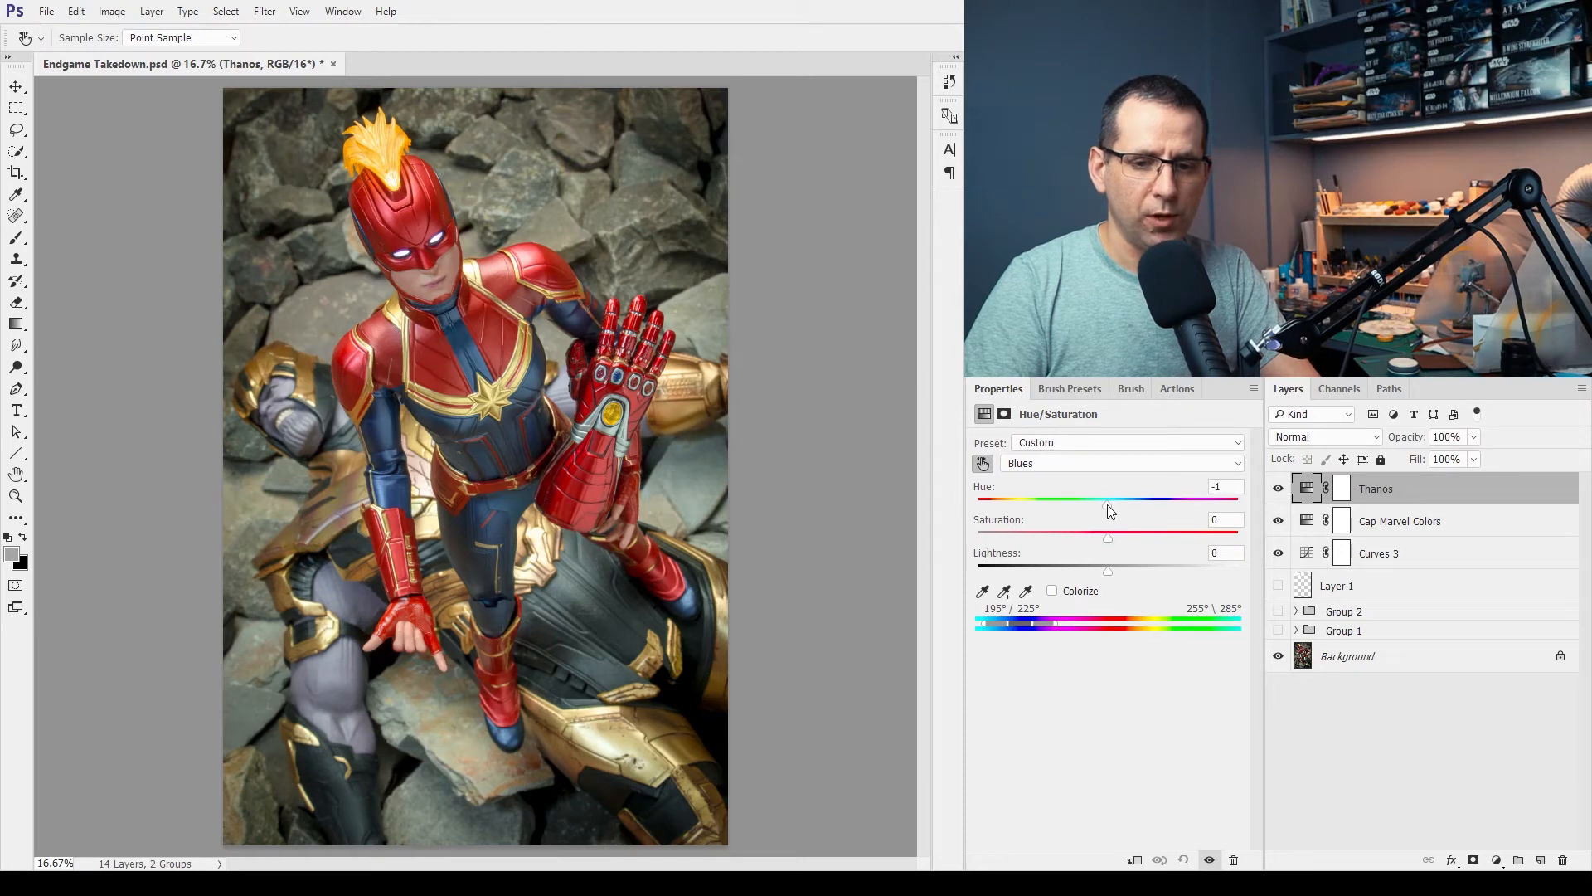
pyautogui.moveTo(1109, 505)
pyautogui.mouseDown()
pyautogui.moveTo(1091, 509)
pyautogui.moveTo(1125, 509)
pyautogui.mouseUp()
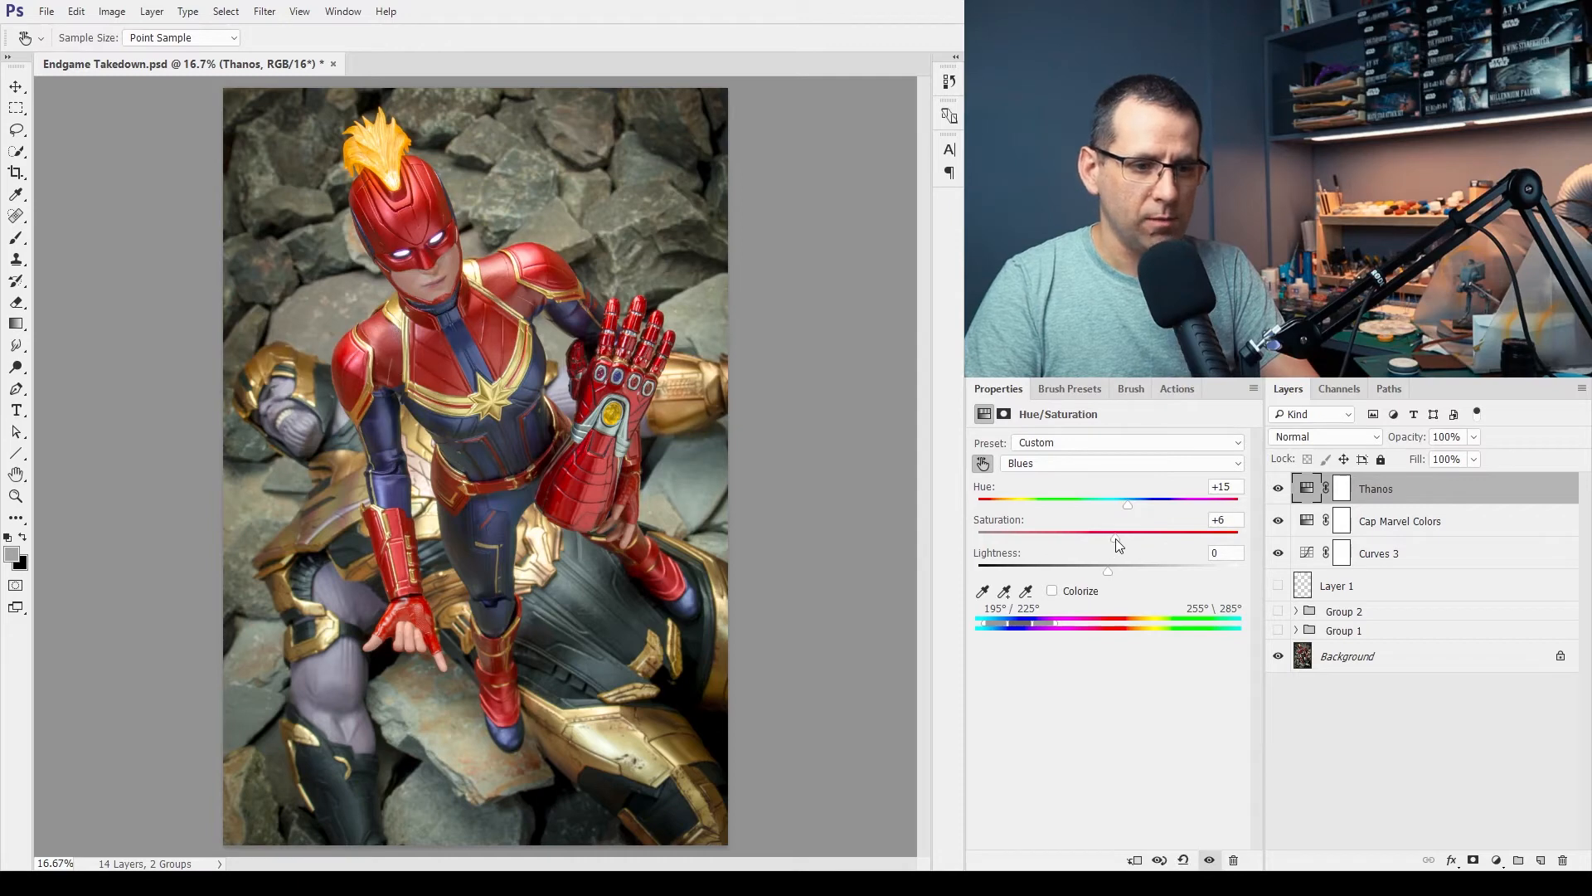
pyautogui.moveTo(1118, 539)
pyautogui.mouseDown()
pyautogui.moveTo(1226, 527)
pyautogui.moveTo(1135, 539)
pyautogui.mouseUp()
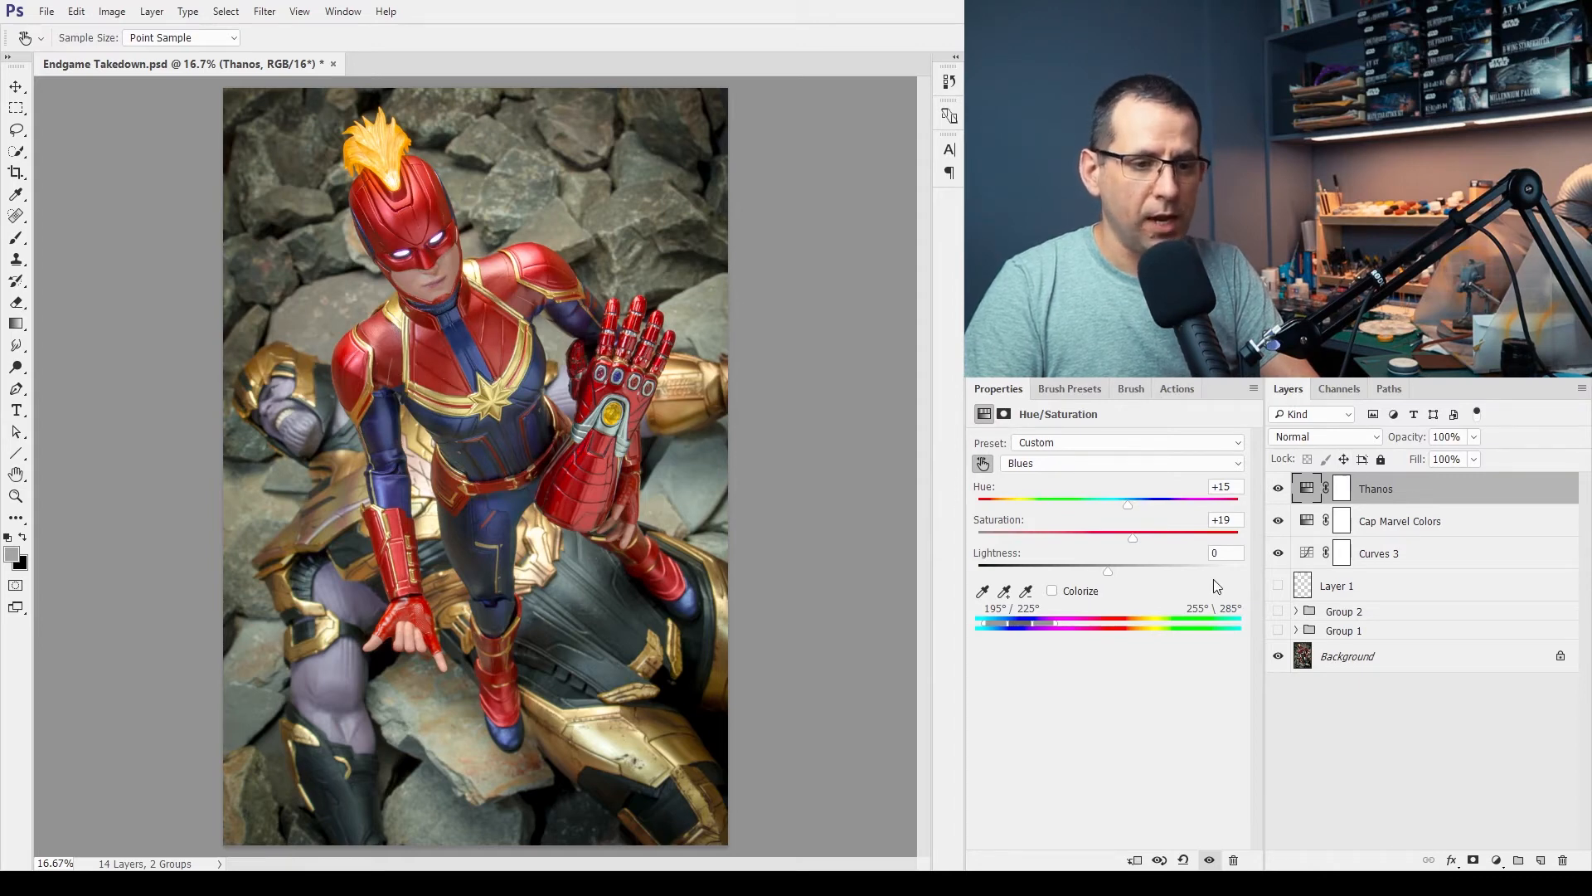
# - Invert the Thanos layer's mask to black to hide the adjustment across the whole image
pyautogui.click(1342, 491)
pyautogui.press('v')
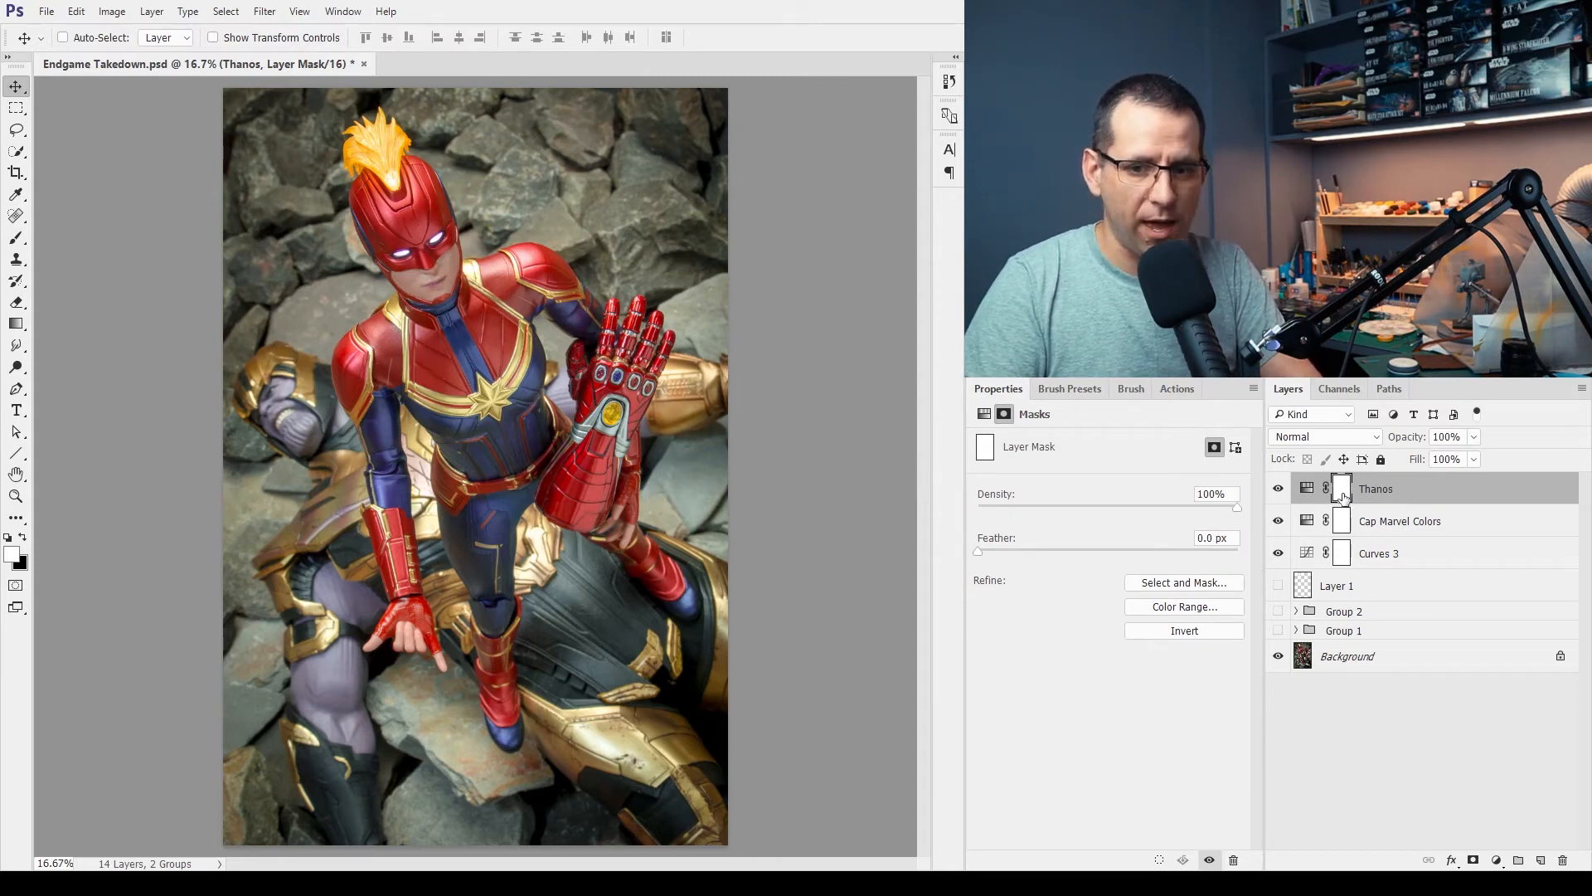
pyautogui.press('ctrl')
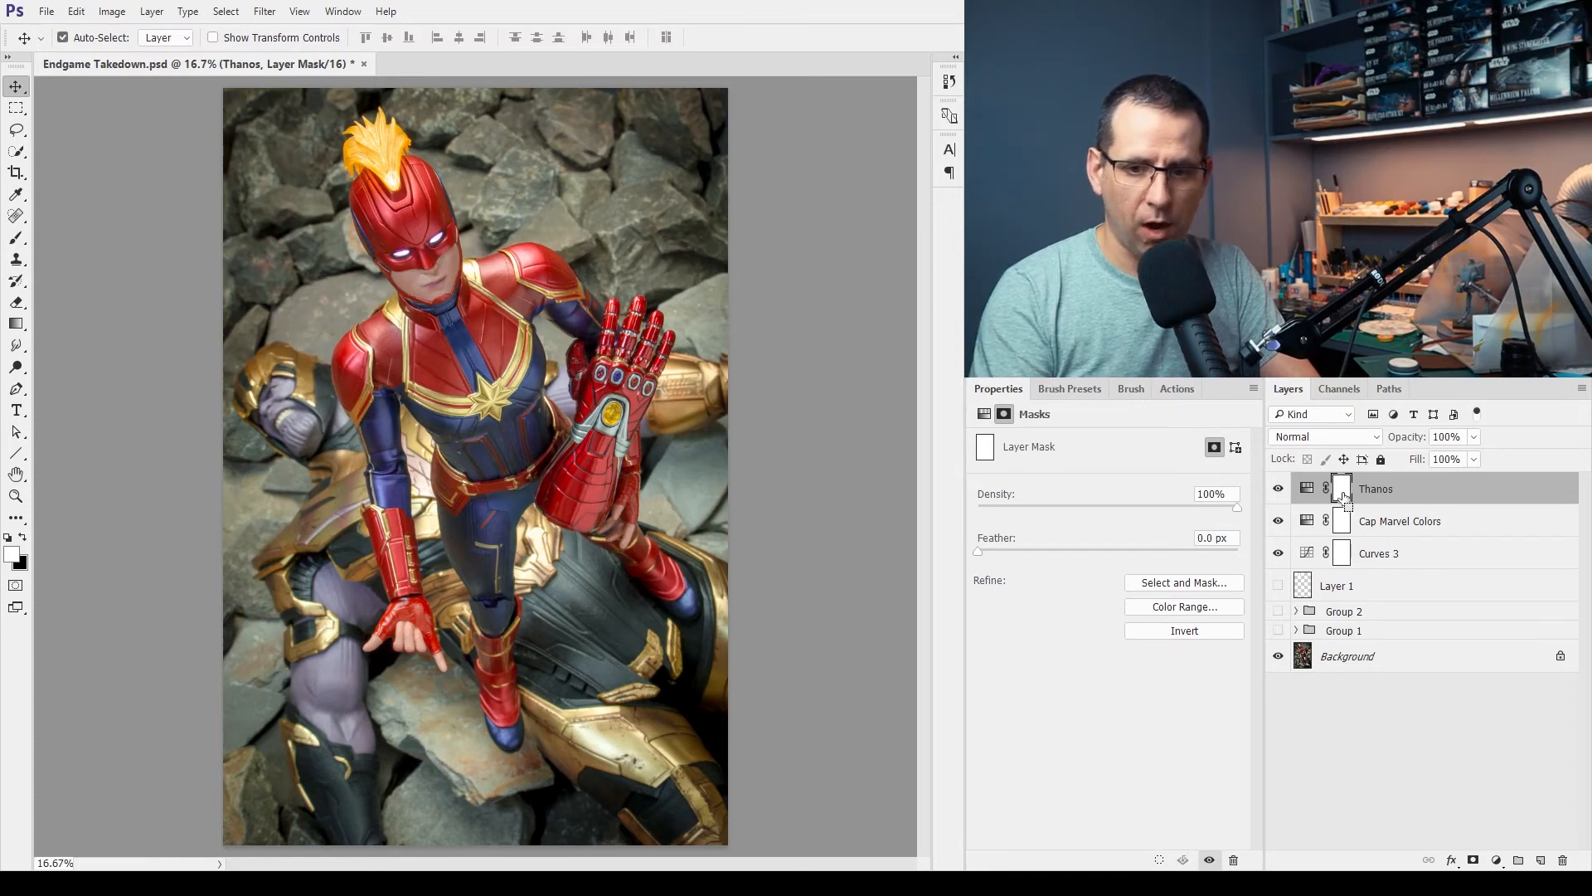
pyautogui.hotkey('ctrl', 'i')
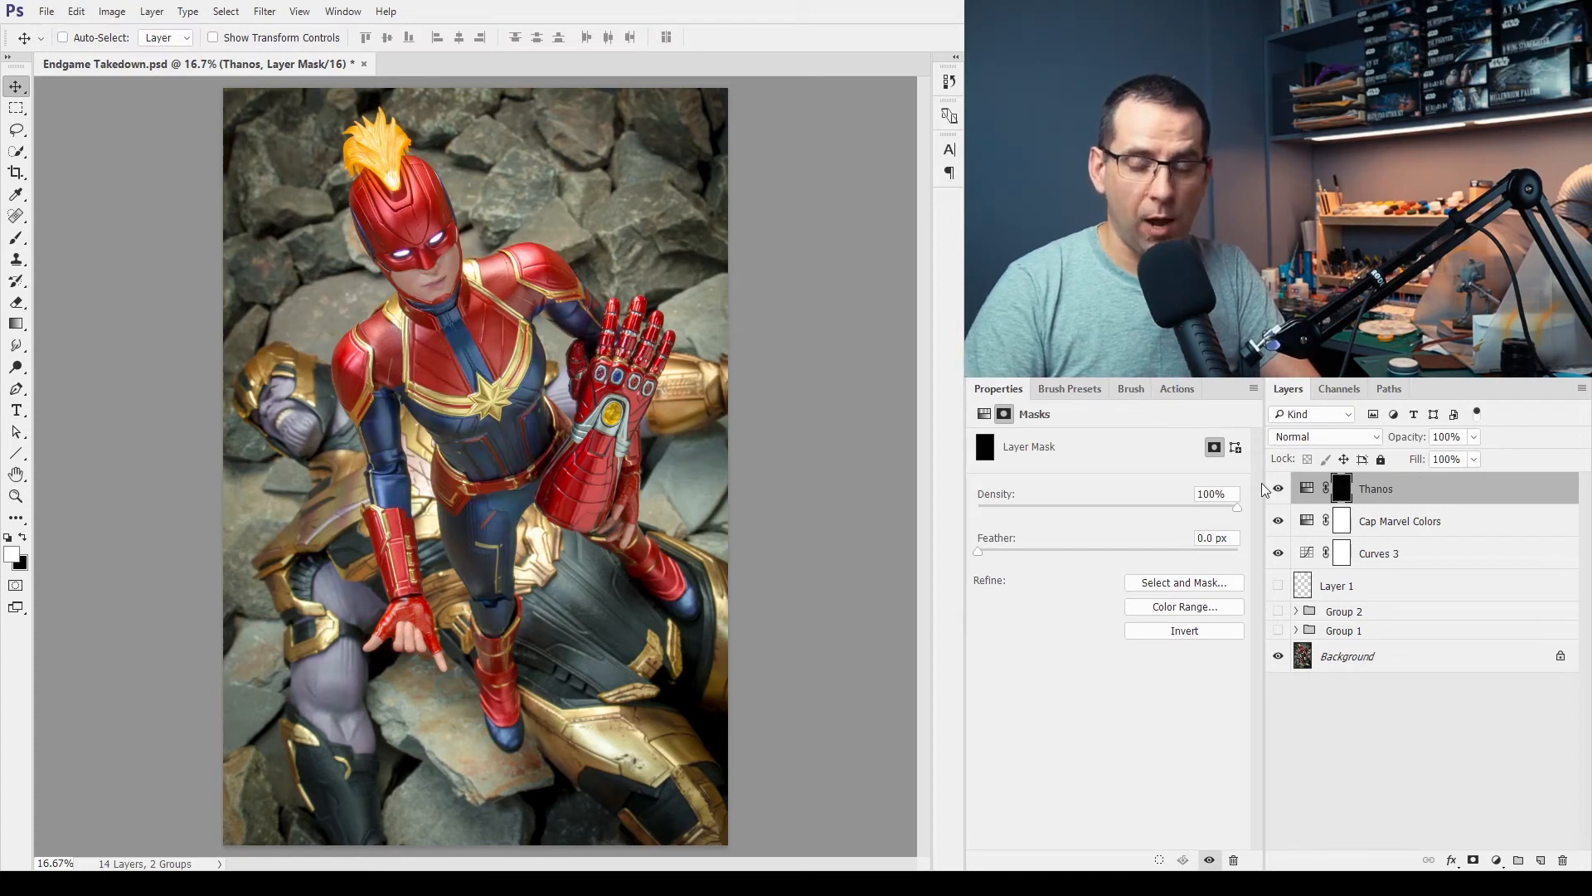
# - Paint white on the Thanos mask over the lying figure's purple hand and leg, using 100% brush flow and a brush size of up to 400
pyautogui.click(17, 238)
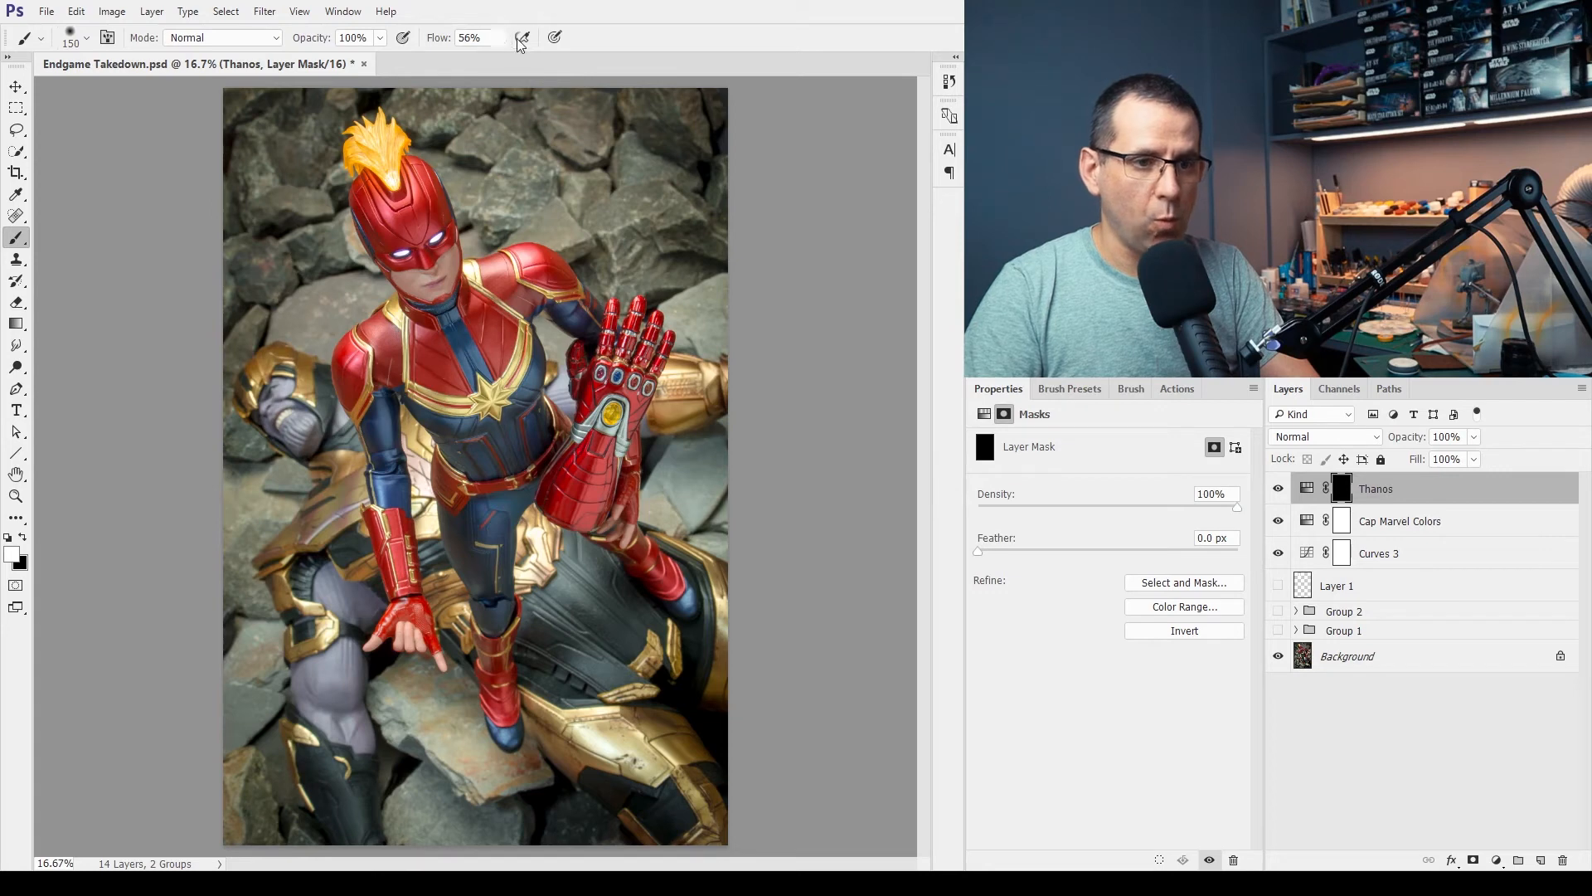
pyautogui.moveTo(438, 38); pyautogui.dragTo(622, 26)
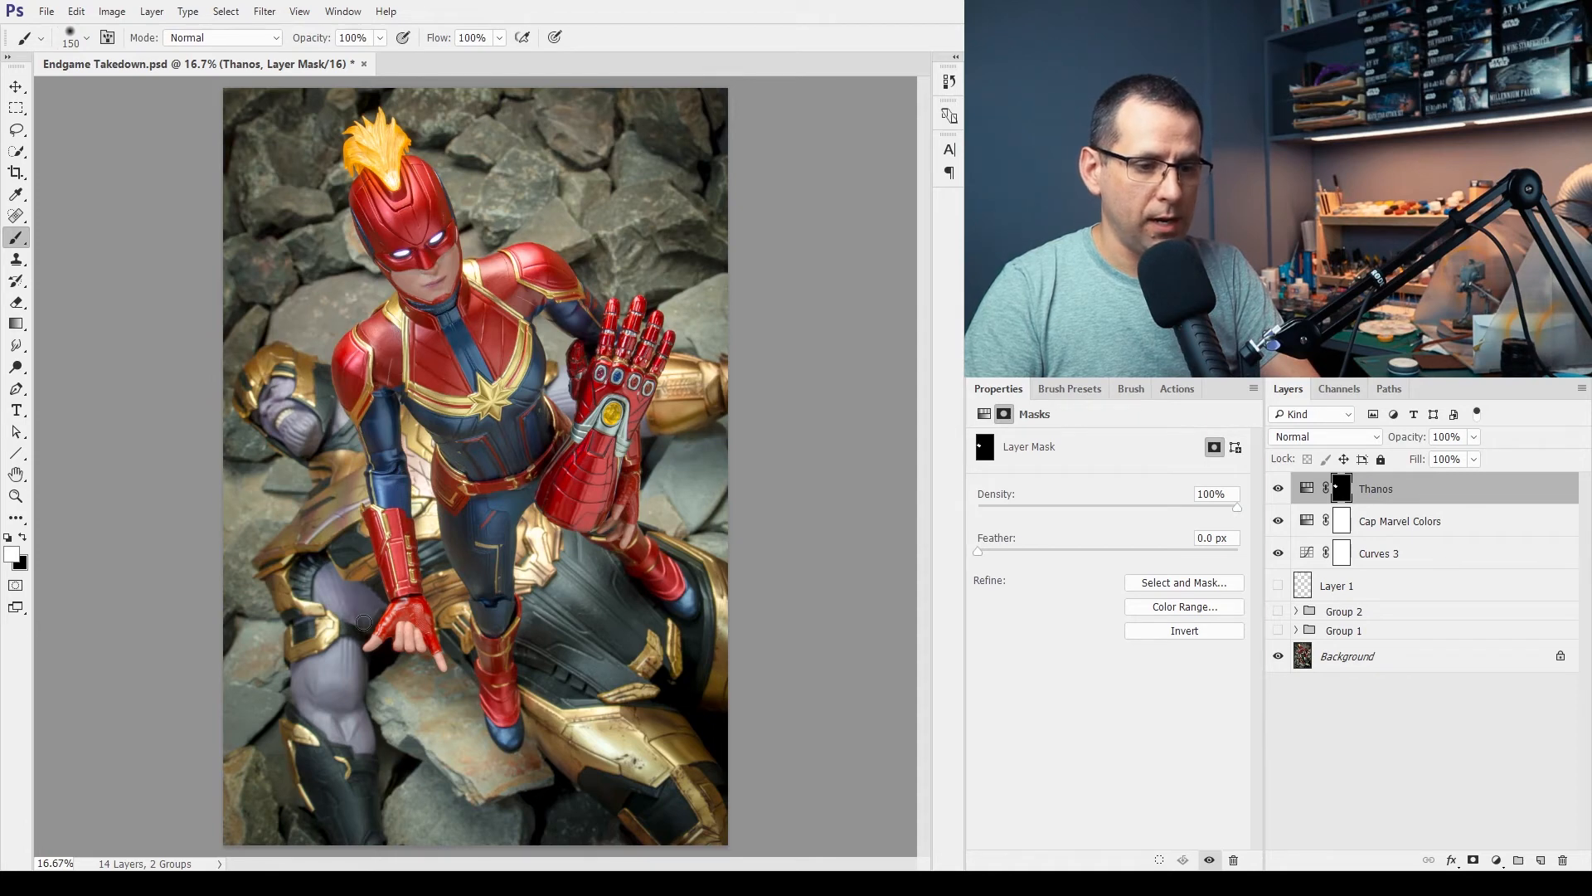
pyautogui.press(']')
pyautogui.press(']')
pyautogui.press(']')
pyautogui.press(']')
pyautogui.press(']')
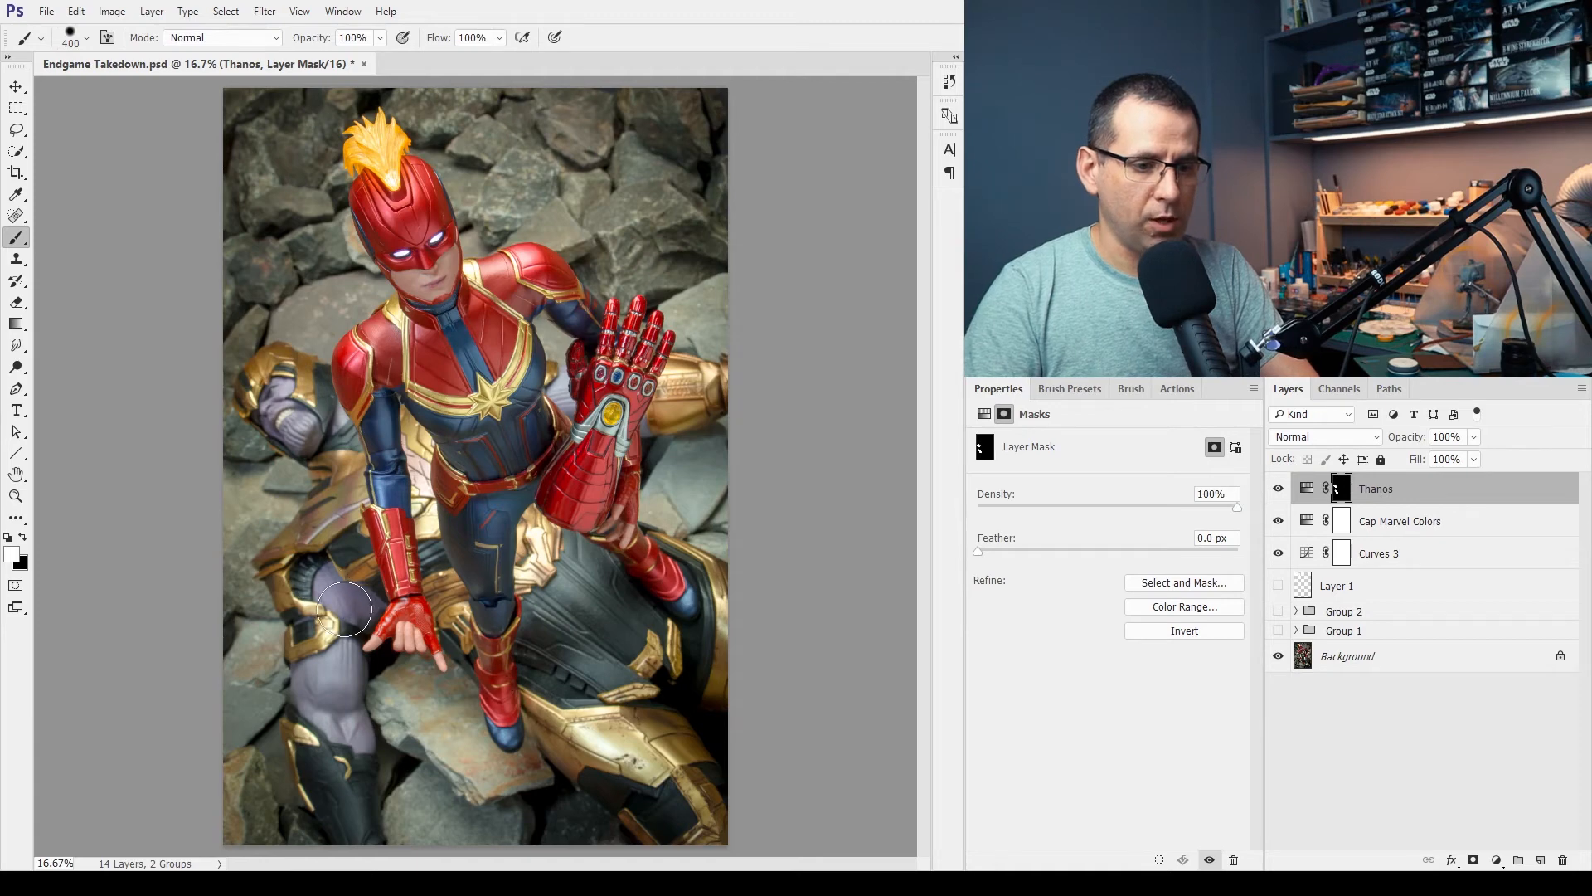
pyautogui.moveTo(357, 580)
pyautogui.mouseDown()
pyautogui.moveTo(309, 723)
pyautogui.moveTo(340, 513)
pyautogui.mouseUp()
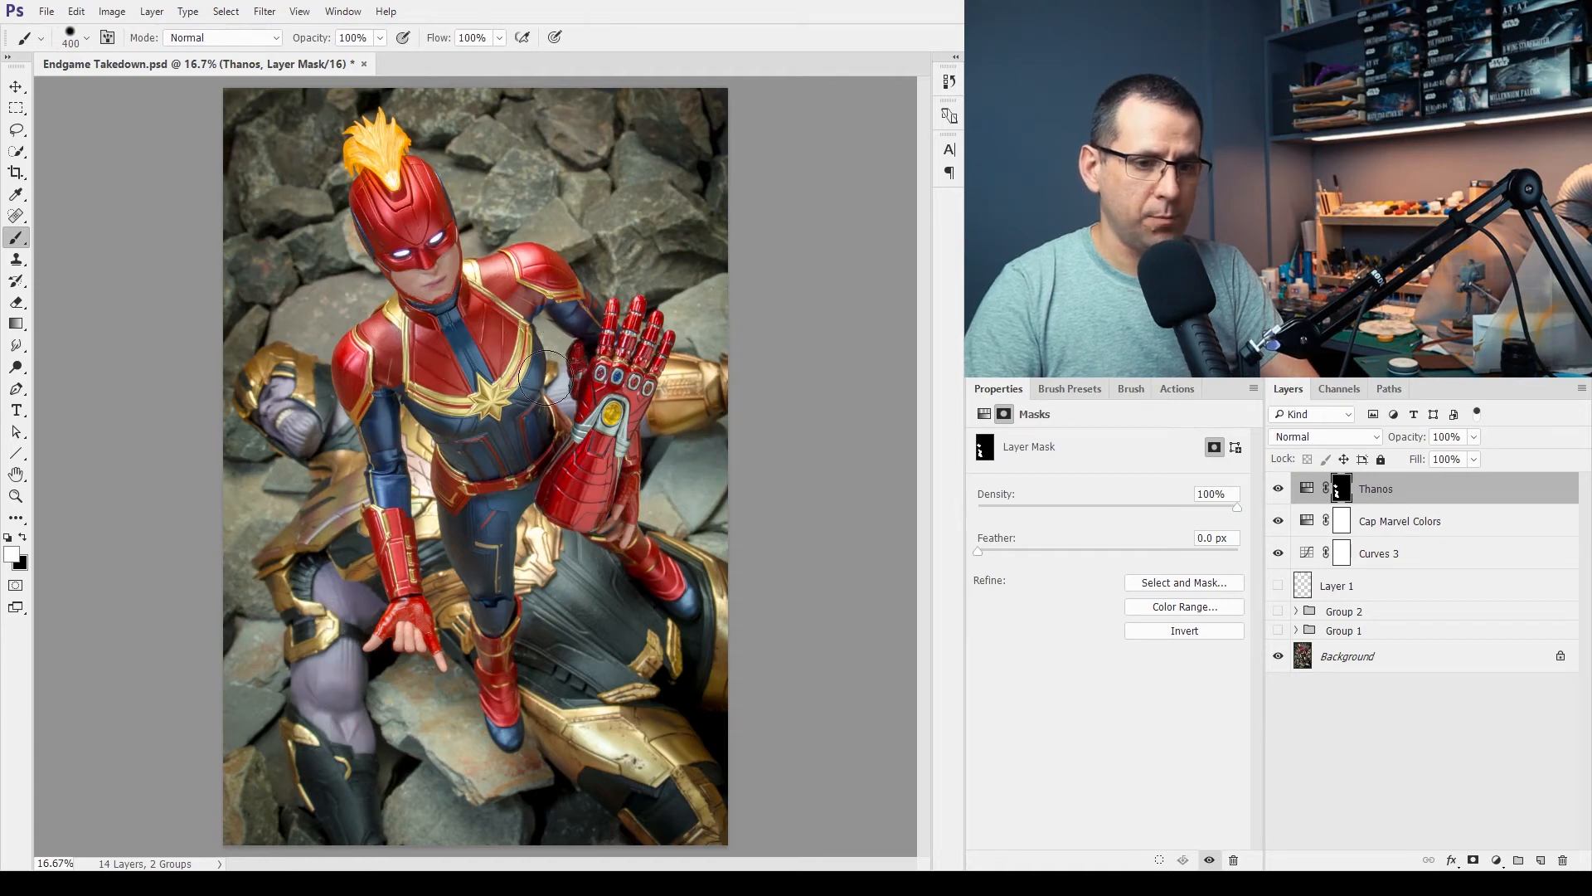
# - Paint white on the mask over the small purple areas beside the raised red gauntlet, reducing the brush size to 175 and 125
pyautogui.press('[')
pyautogui.press('[')
pyautogui.press('[')
pyautogui.press('[')
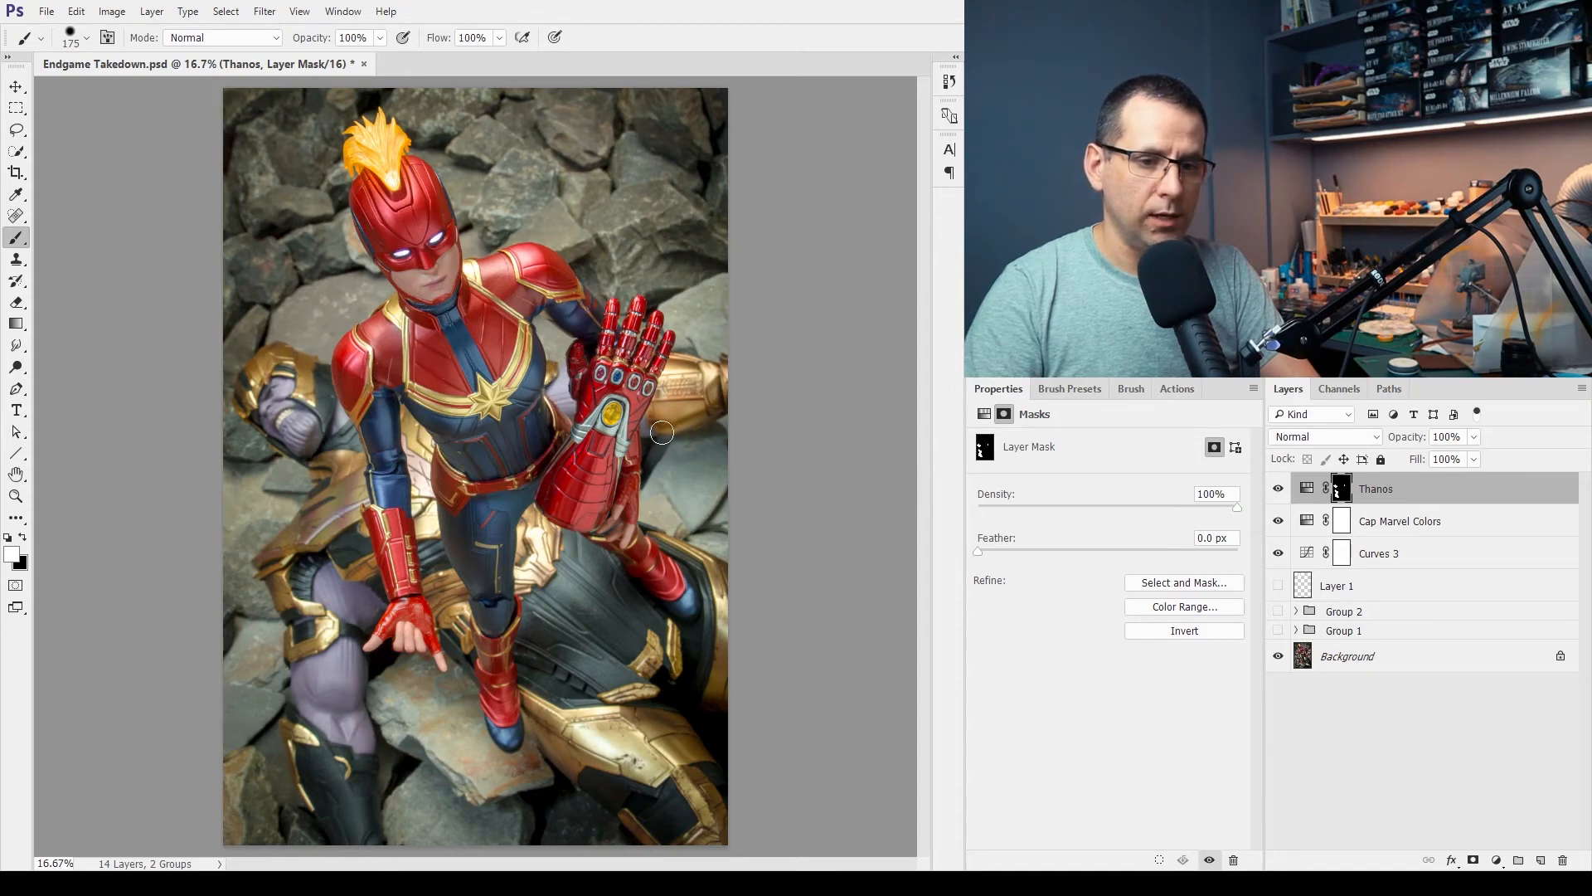
pyautogui.press('[')
pyautogui.press('[')
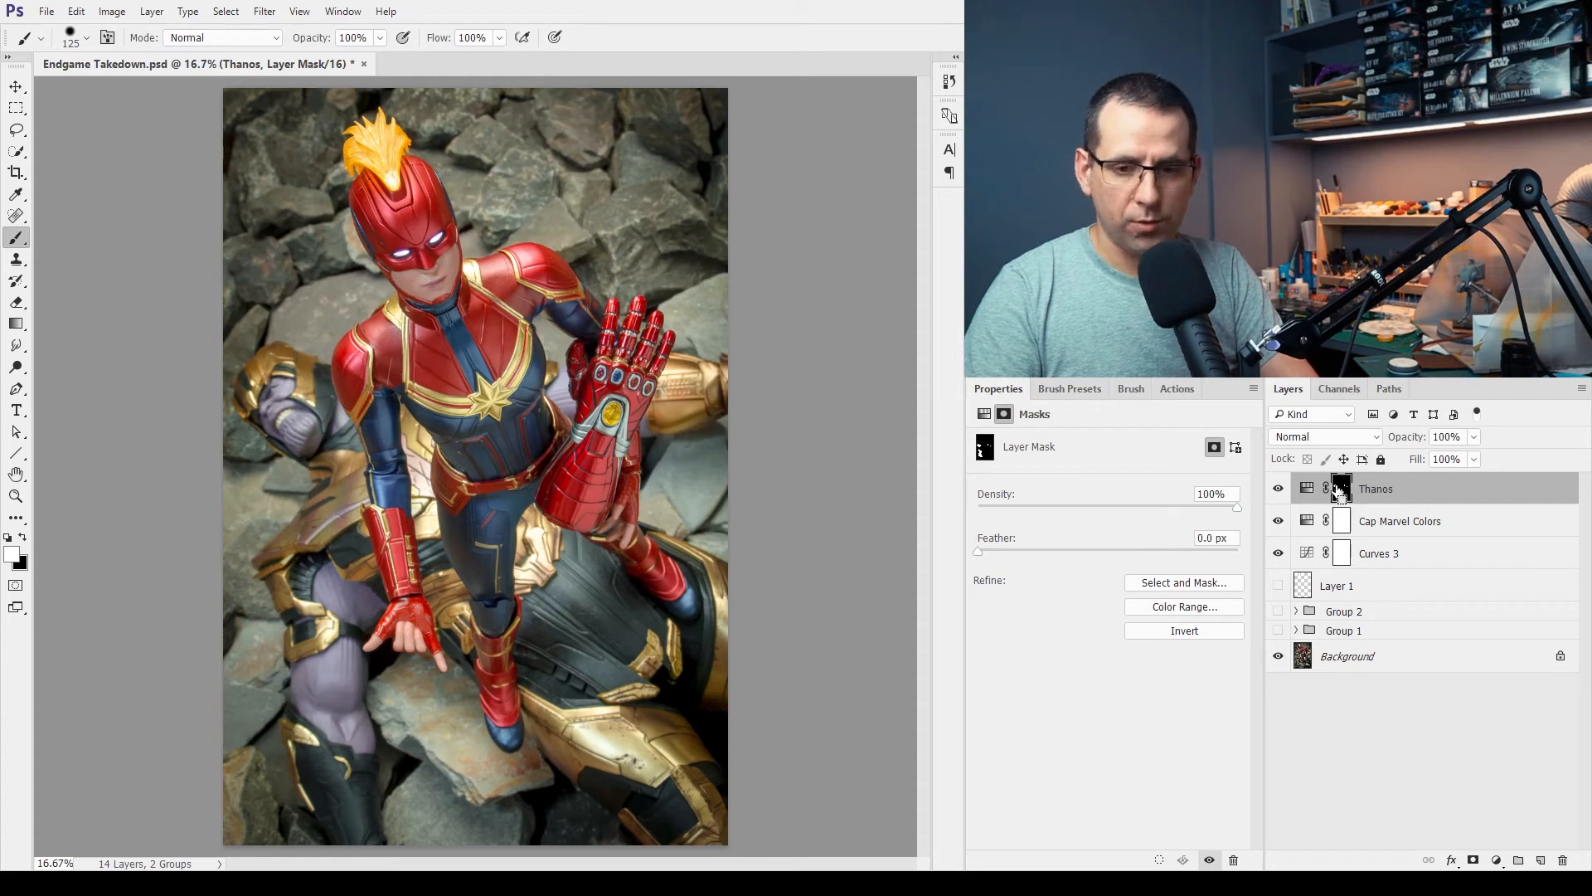
# - Check the Thanos mask as a selection and on its own, and compare the image with the Thanos layer hidden and shown
pyautogui.keyDown('ctrl'); pyautogui.click(1341, 491); pyautogui.keyUp('ctrl')
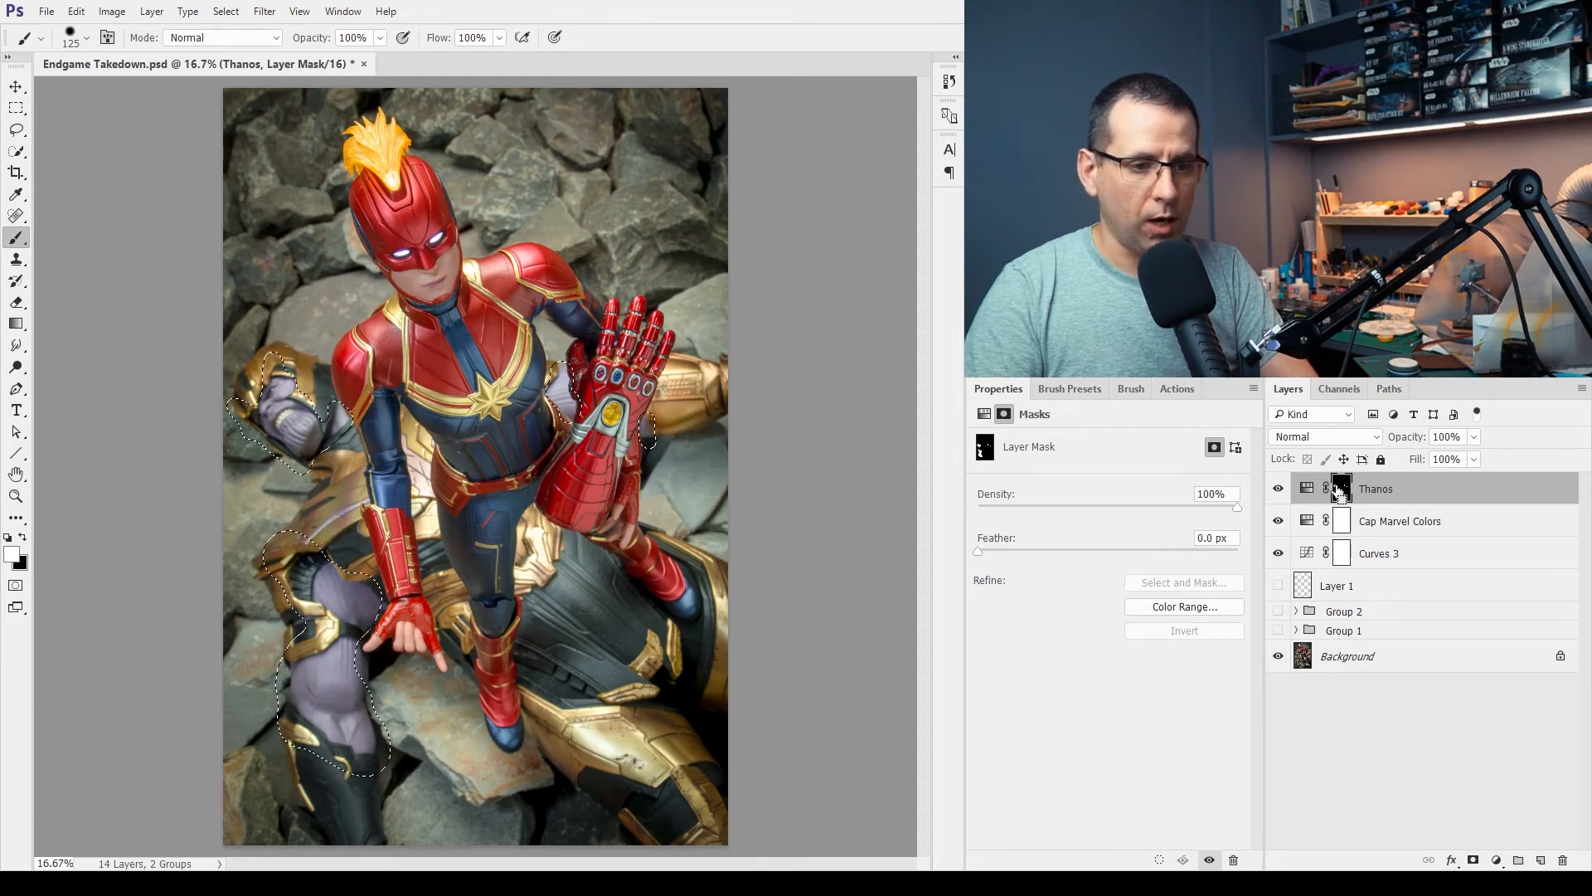
pyautogui.hotkey('ctrl', 'd')
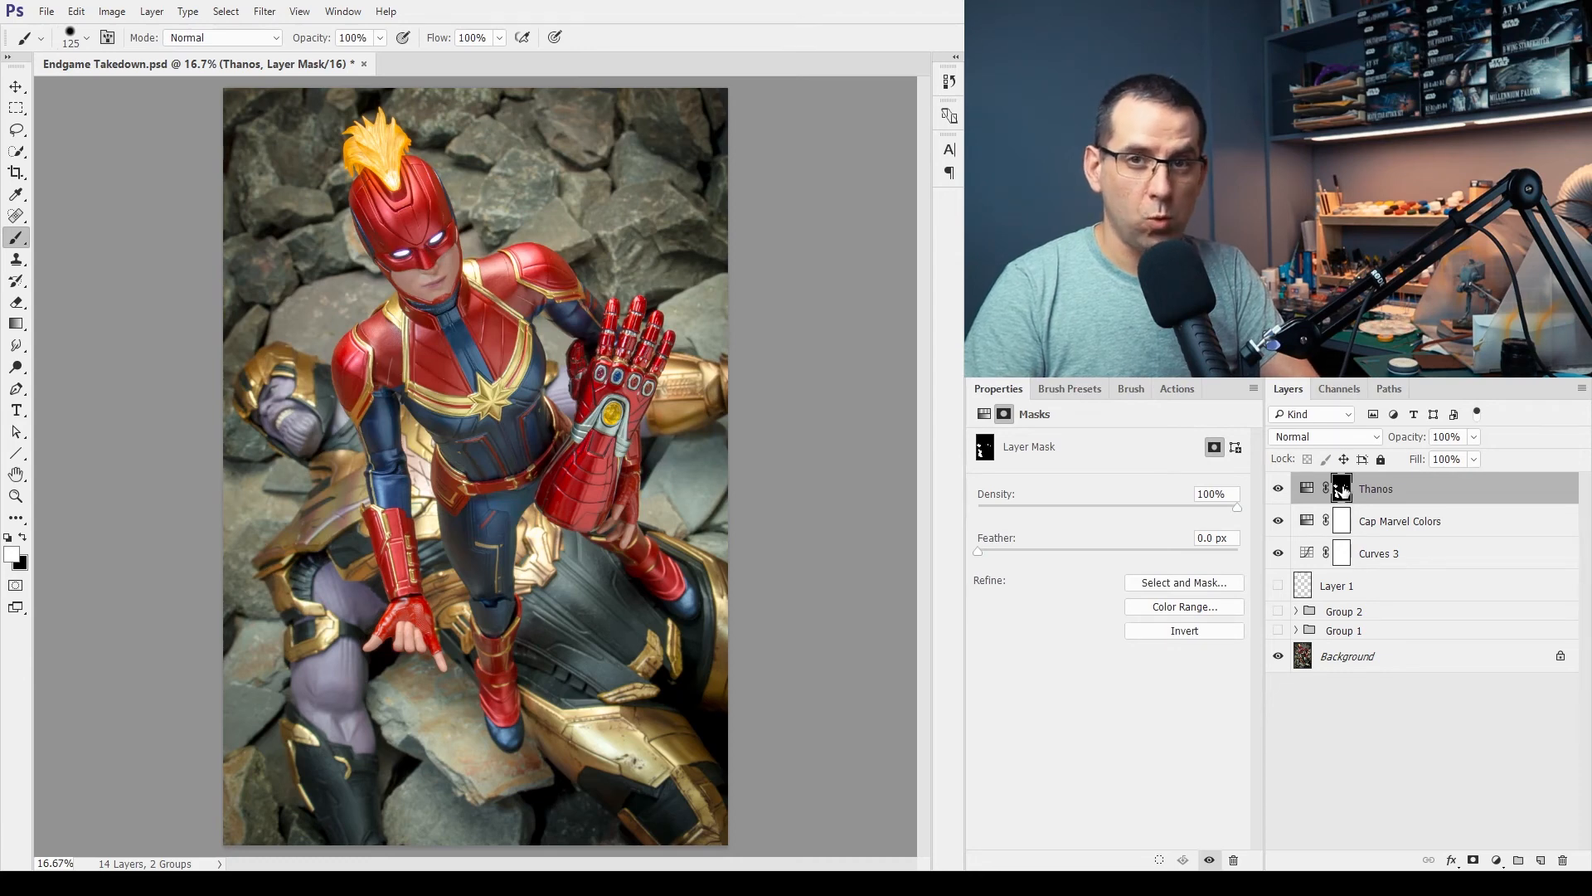
pyautogui.moveTo(1339, 490); pyautogui.dragTo(1344, 491)
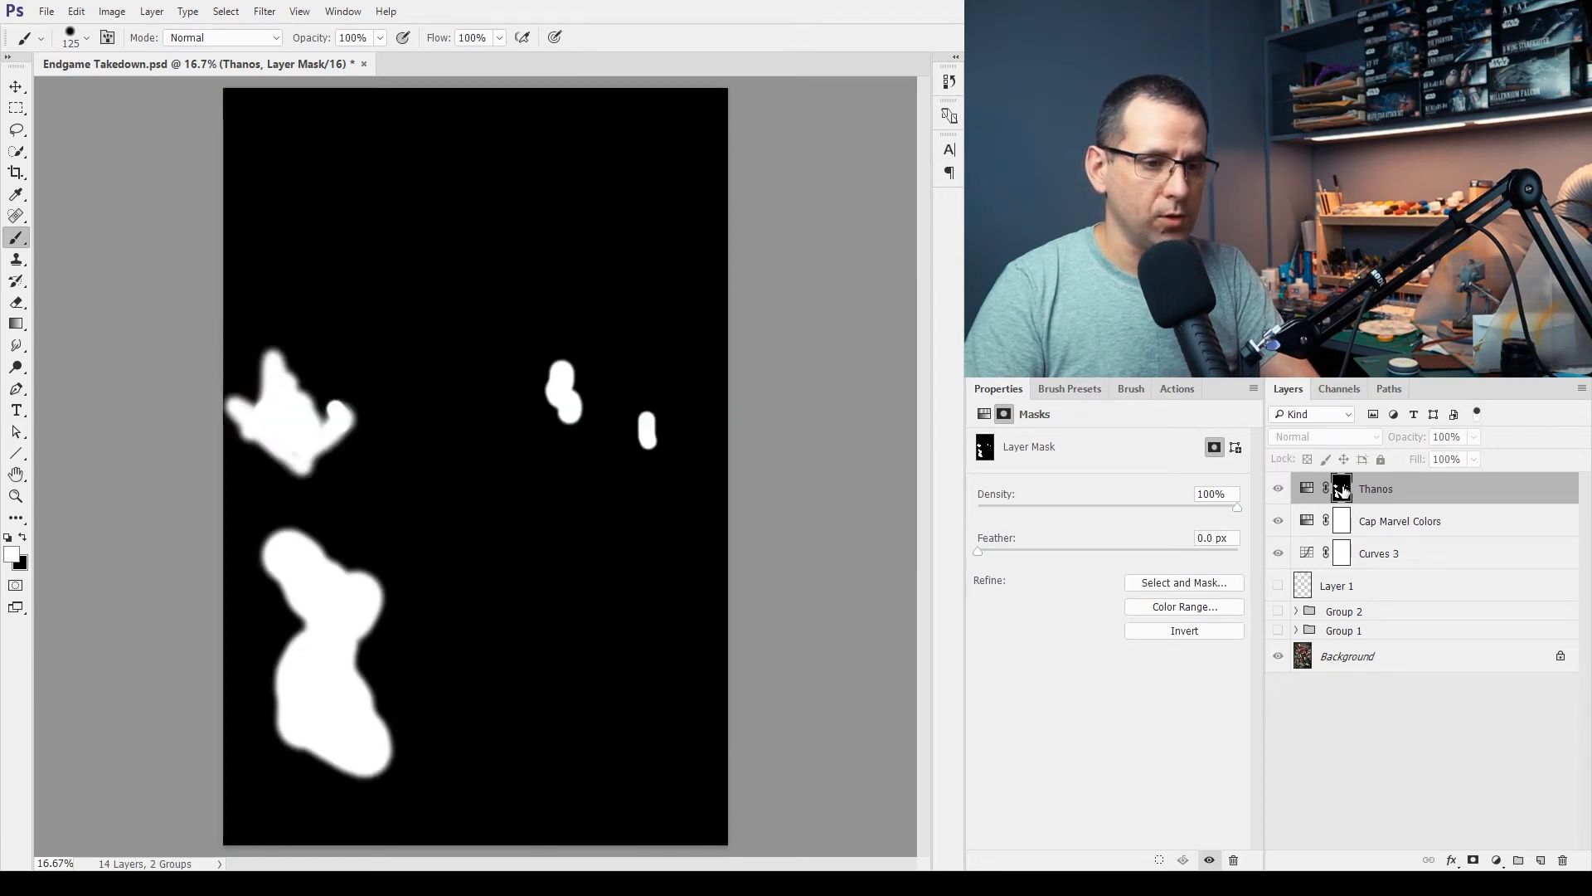
pyautogui.keyDown('alt'); pyautogui.click(1341, 491); pyautogui.keyUp('alt')
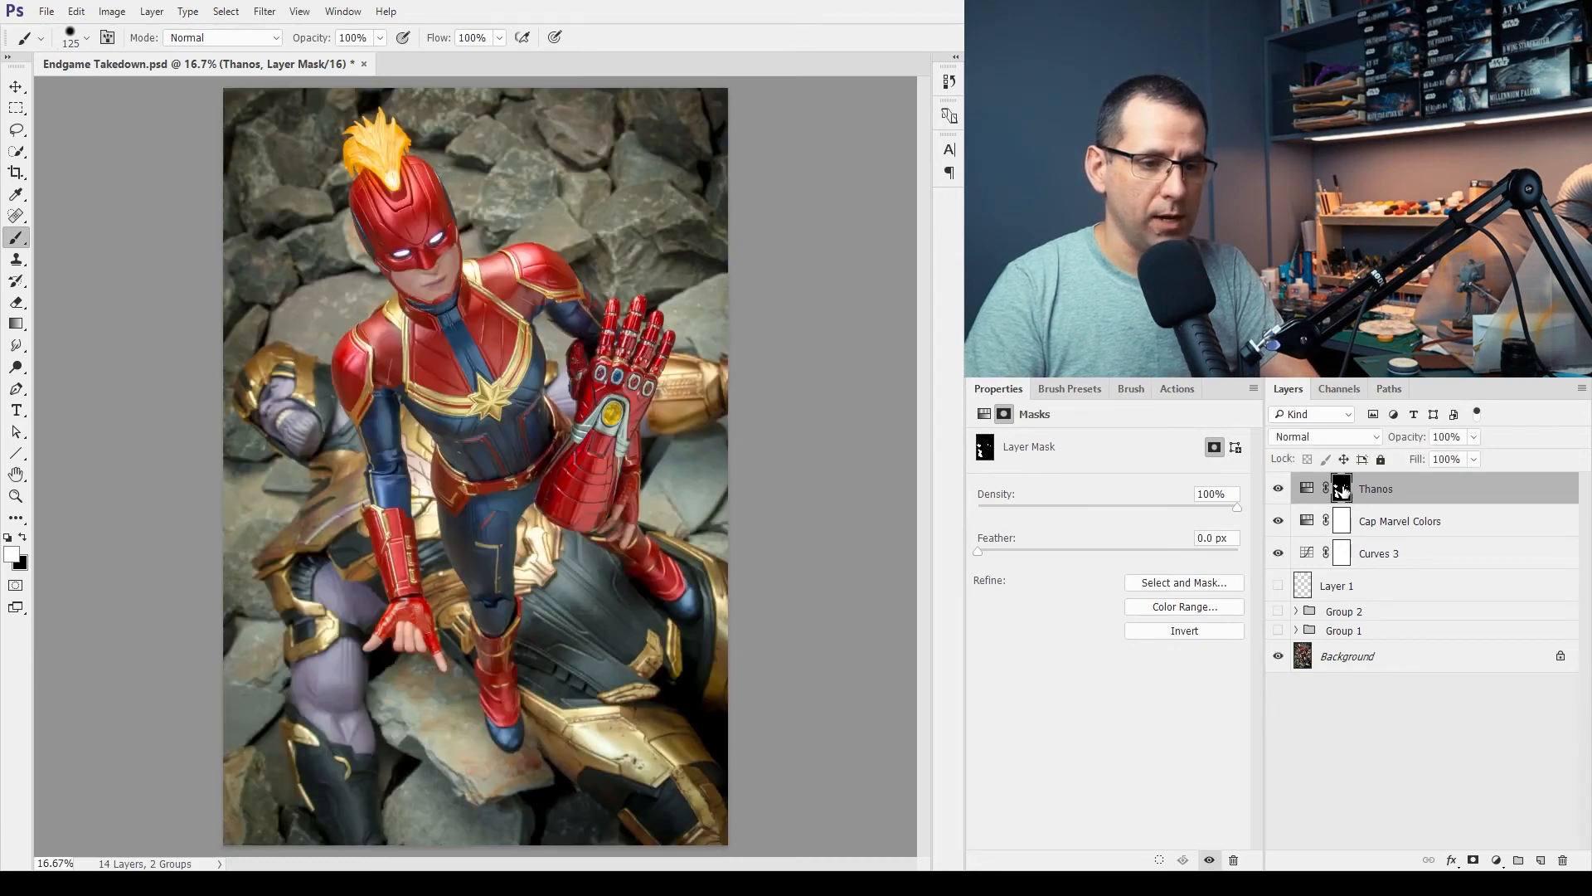
pyautogui.click(1276, 492)
pyautogui.click(1276, 492)
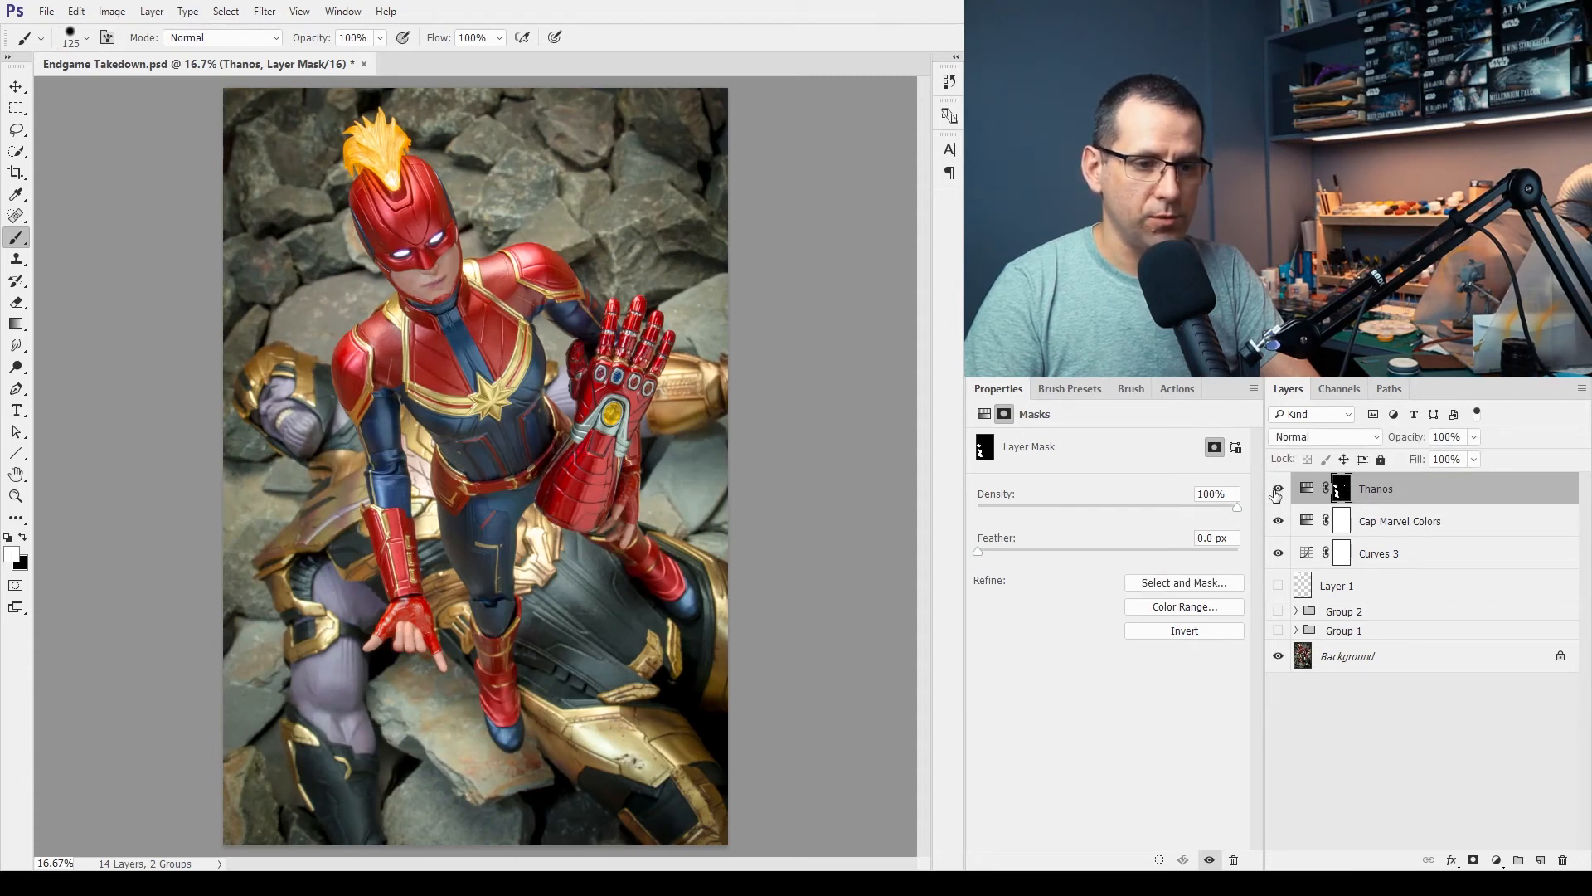
# - Set the Blues saturation of the Thanos adjustment to +20 and switch to the Move tool
pyautogui.click(1305, 491)
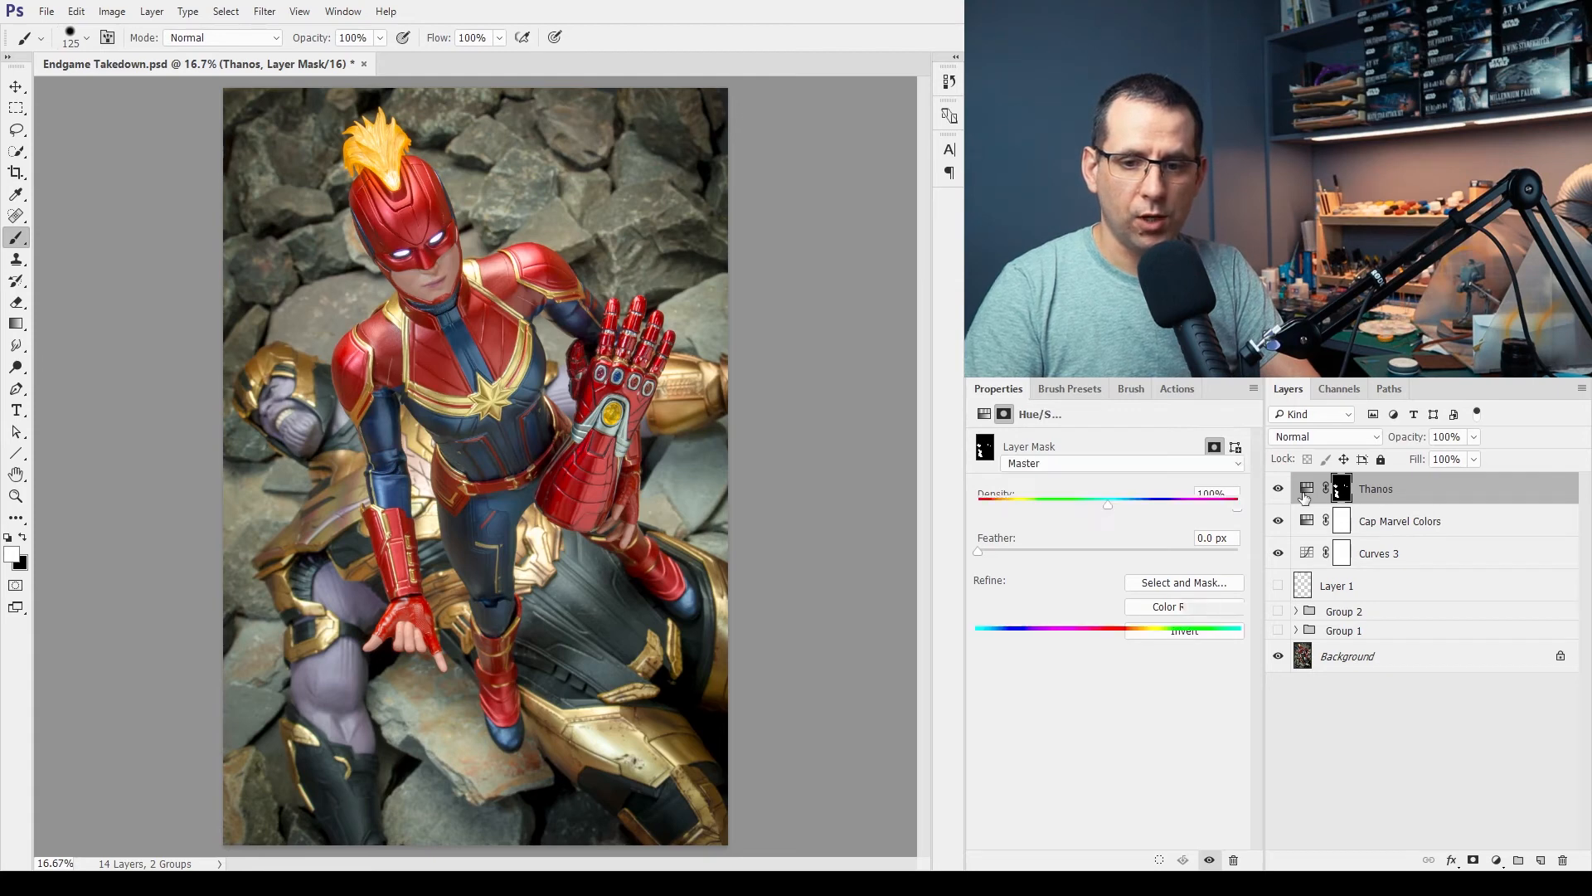
pyautogui.click(1136, 471)
pyautogui.click(1068, 549)
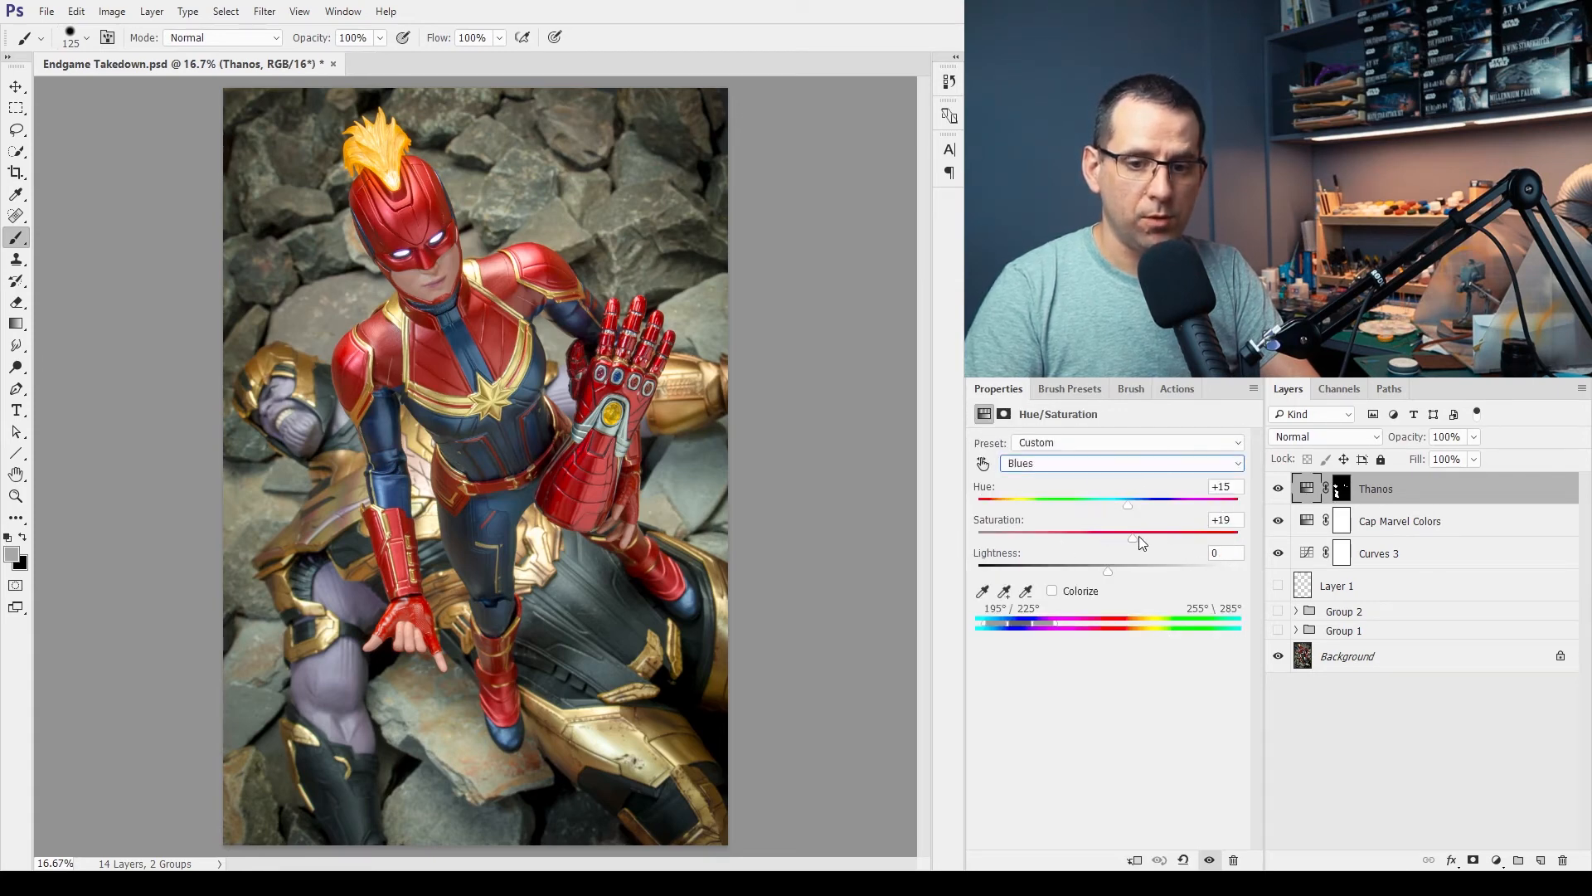
pyautogui.moveTo(1134, 537)
pyautogui.mouseDown()
pyautogui.moveTo(1251, 529)
pyautogui.moveTo(1114, 534)
pyautogui.moveTo(1205, 532)
pyautogui.moveTo(1116, 534)
pyautogui.moveTo(1138, 539)
pyautogui.mouseUp()
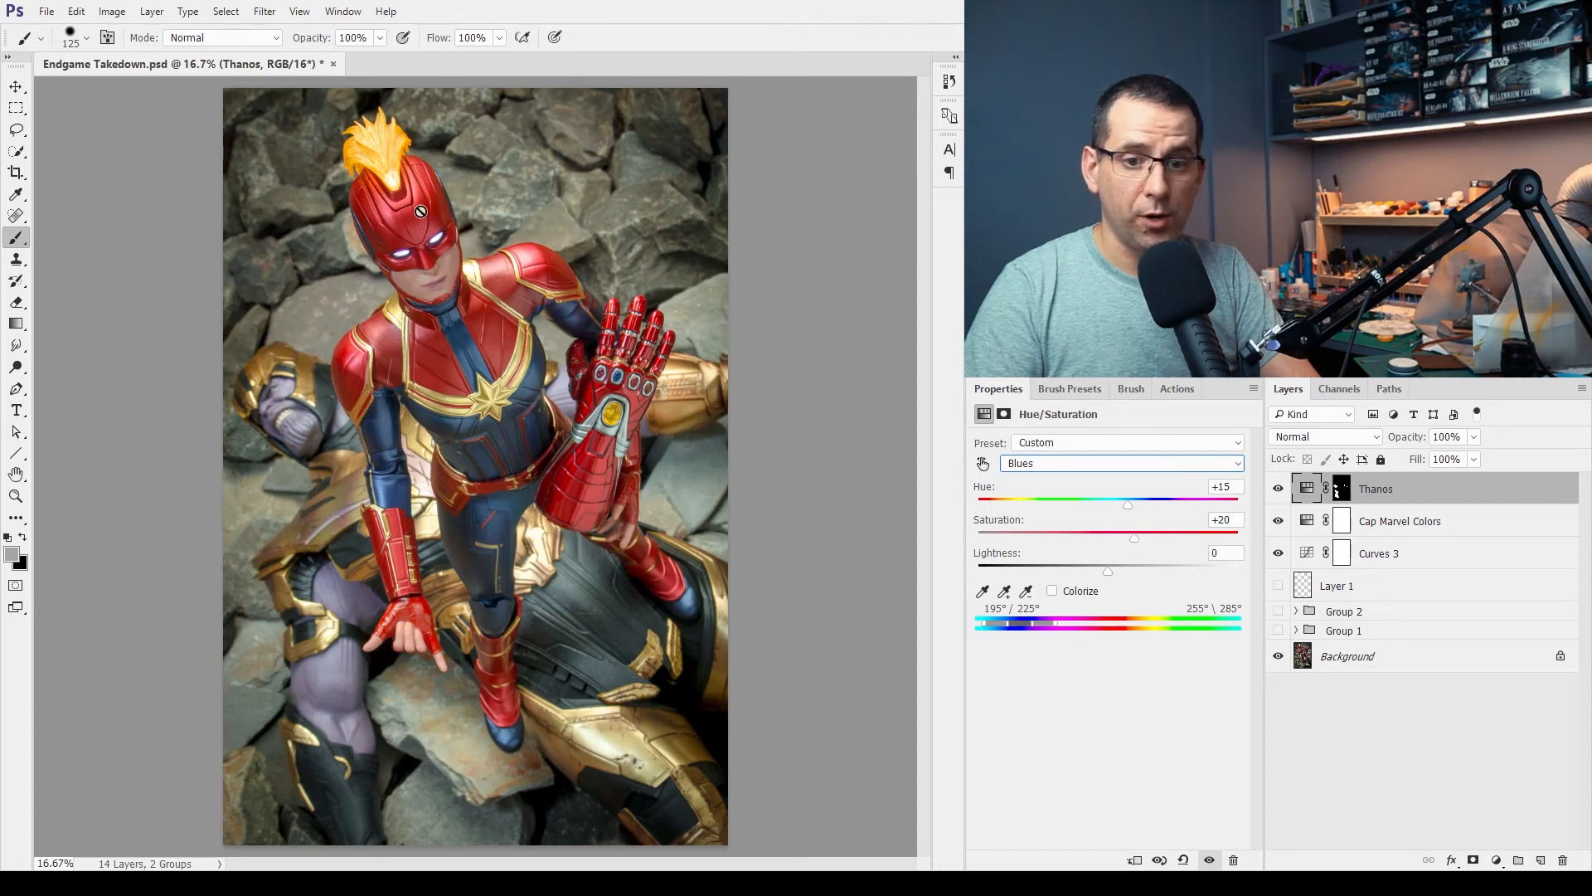
pyautogui.click(16, 87)
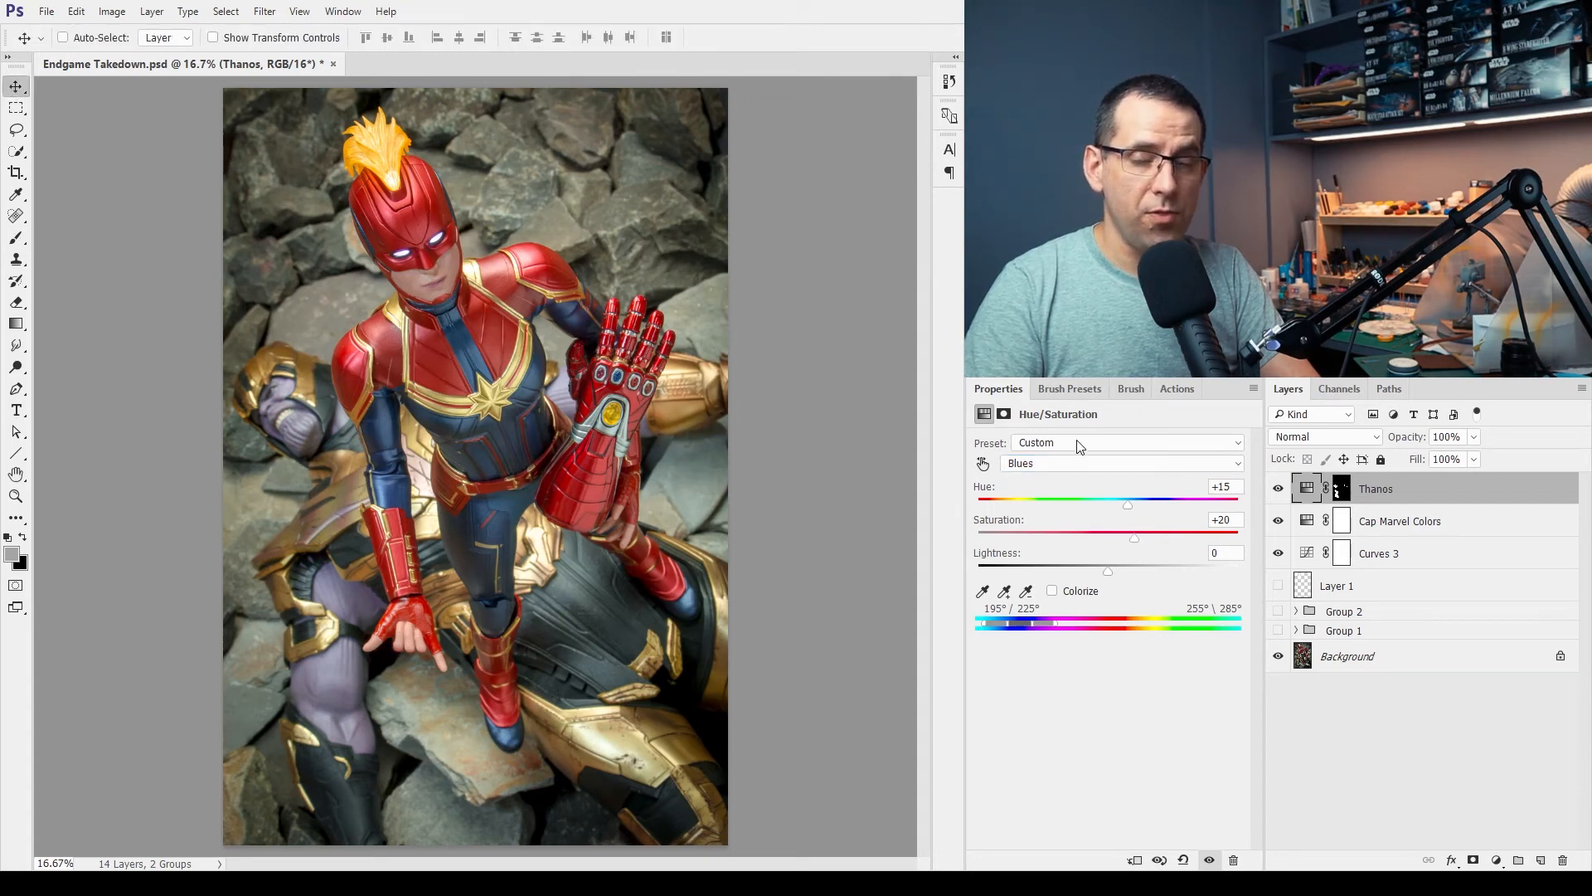